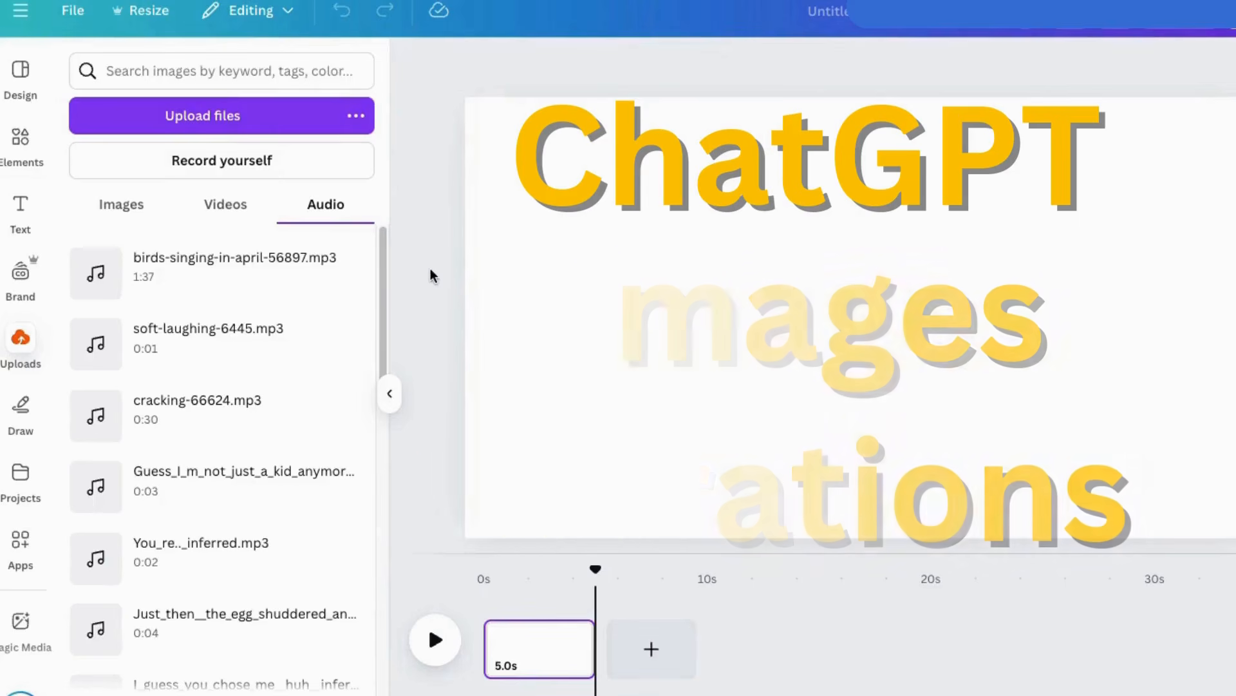
Add two blank pages and extend the three pages' durations to 9.4 s, 9.5 s and 8.9 s.
{"action": "left_click", "coordinate": [651, 648]}
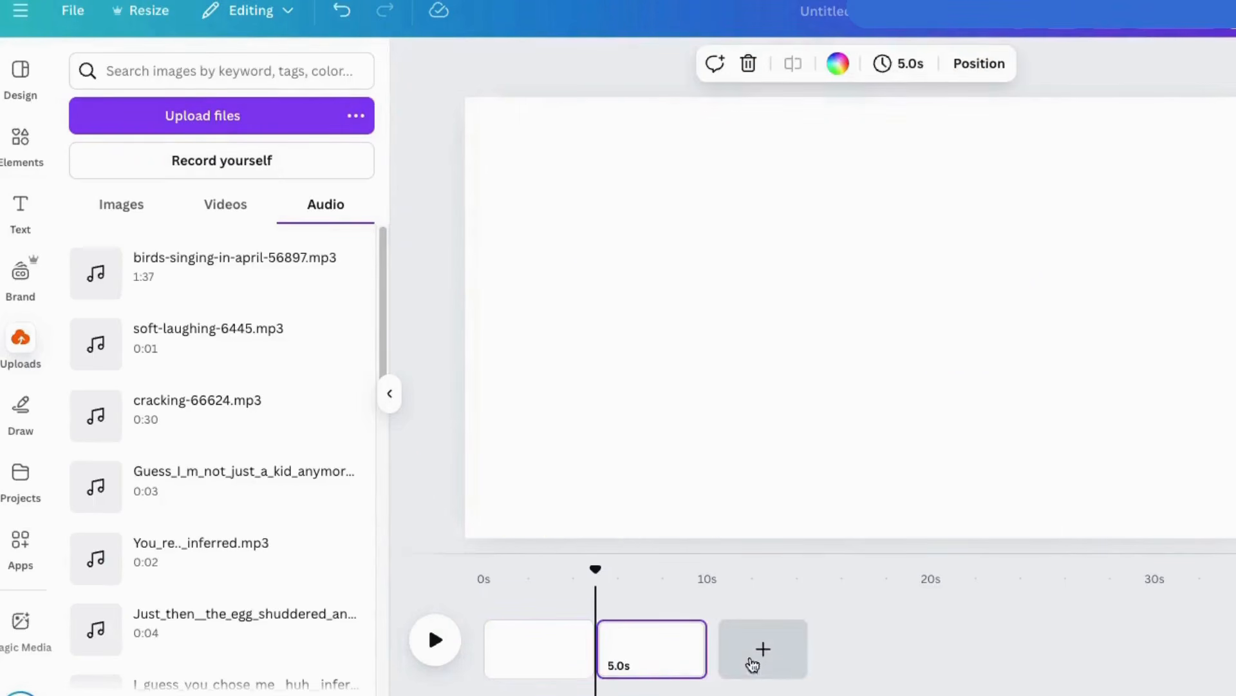
{"action": "left_click", "coordinate": [762, 650]}
{"action": "left_click", "coordinate": [541, 639]}
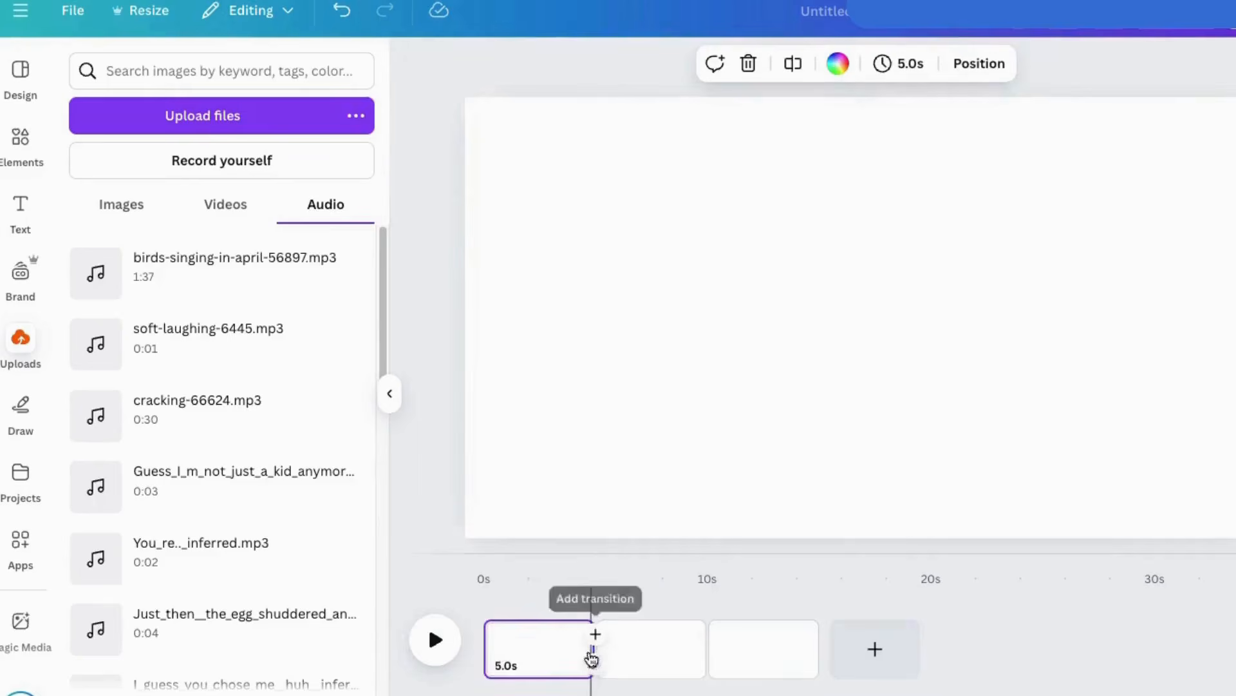
{"action": "left_click_drag", "start_coordinate": [593, 651], "coordinate": [693, 653]}
{"action": "left_click", "coordinate": [798, 651]}
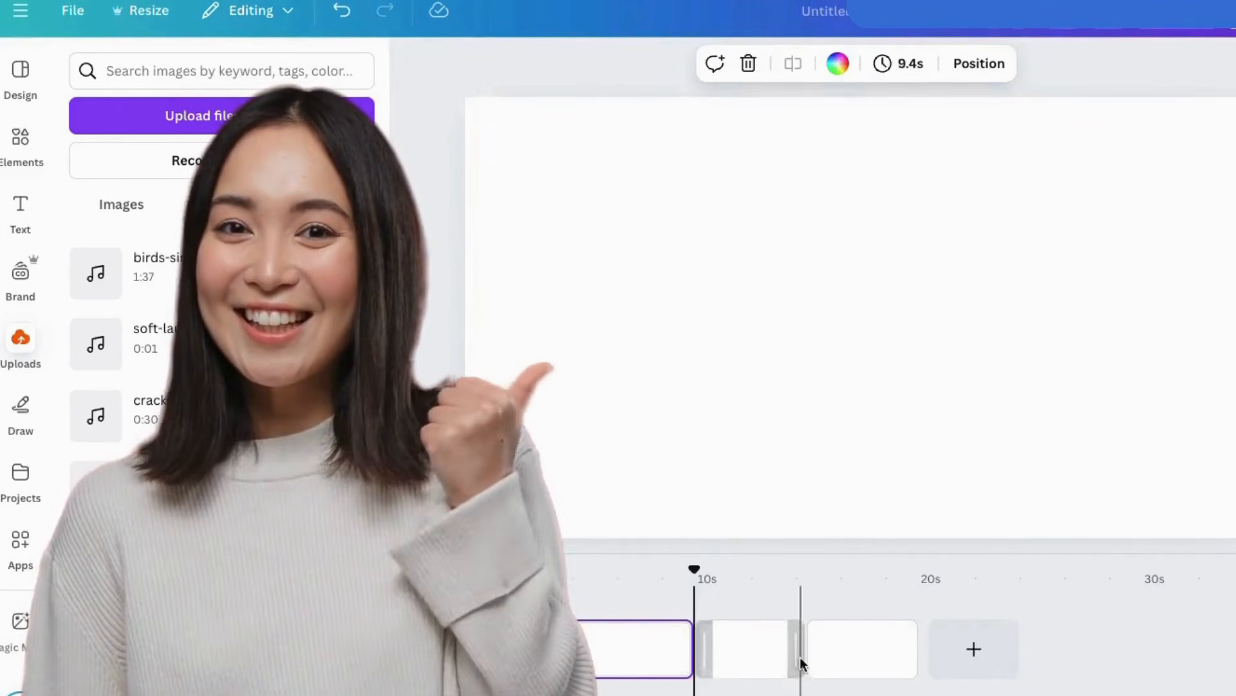
{"action": "left_click_drag", "start_coordinate": [799, 652], "coordinate": [895, 658]}
{"action": "left_click_drag", "start_coordinate": [1009, 656], "coordinate": [1098, 656]}
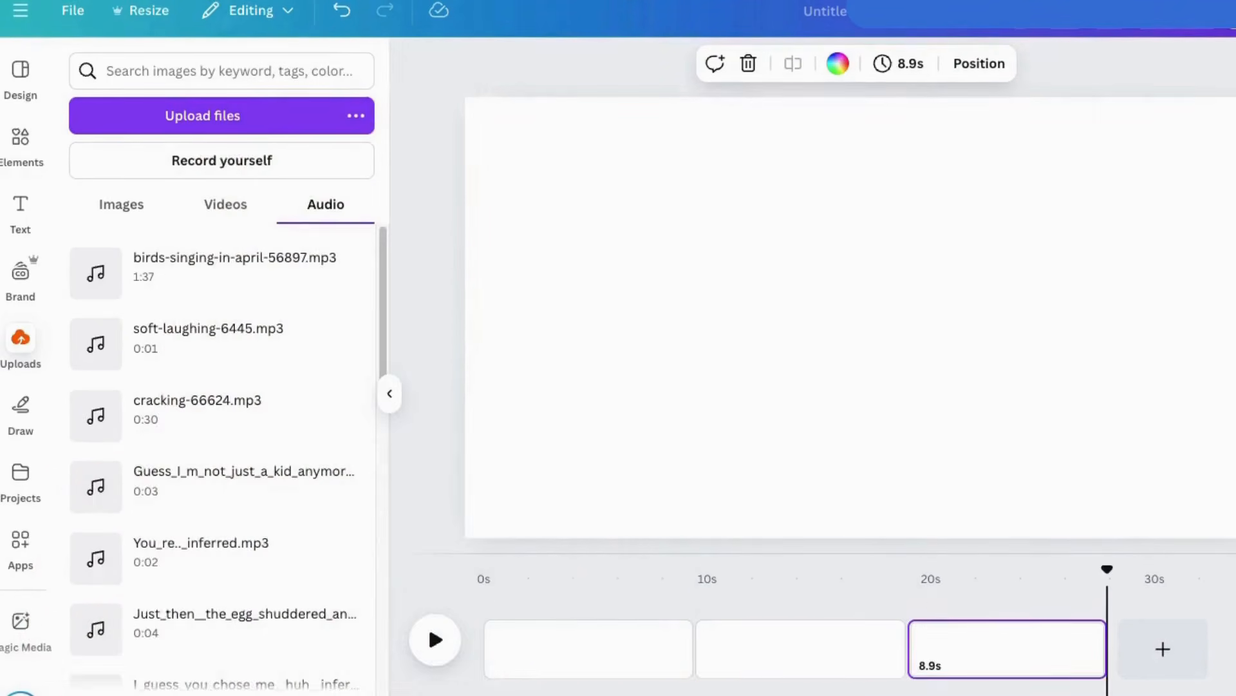
Upload the scenery images and set the green hills picture as the third page's background.
{"action": "left_click_drag", "start_coordinate": [1224, 165], "coordinate": [445, 167]}
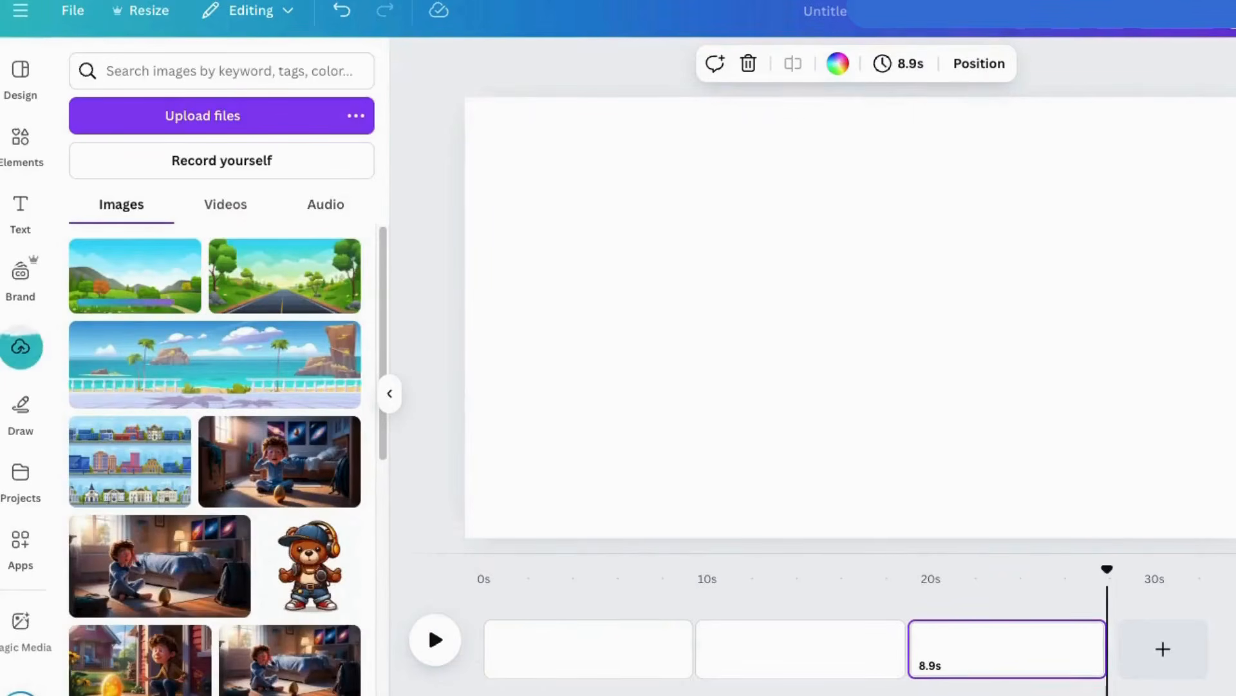
{"action": "left_click_drag", "start_coordinate": [1223, 335], "coordinate": [180, 338]}
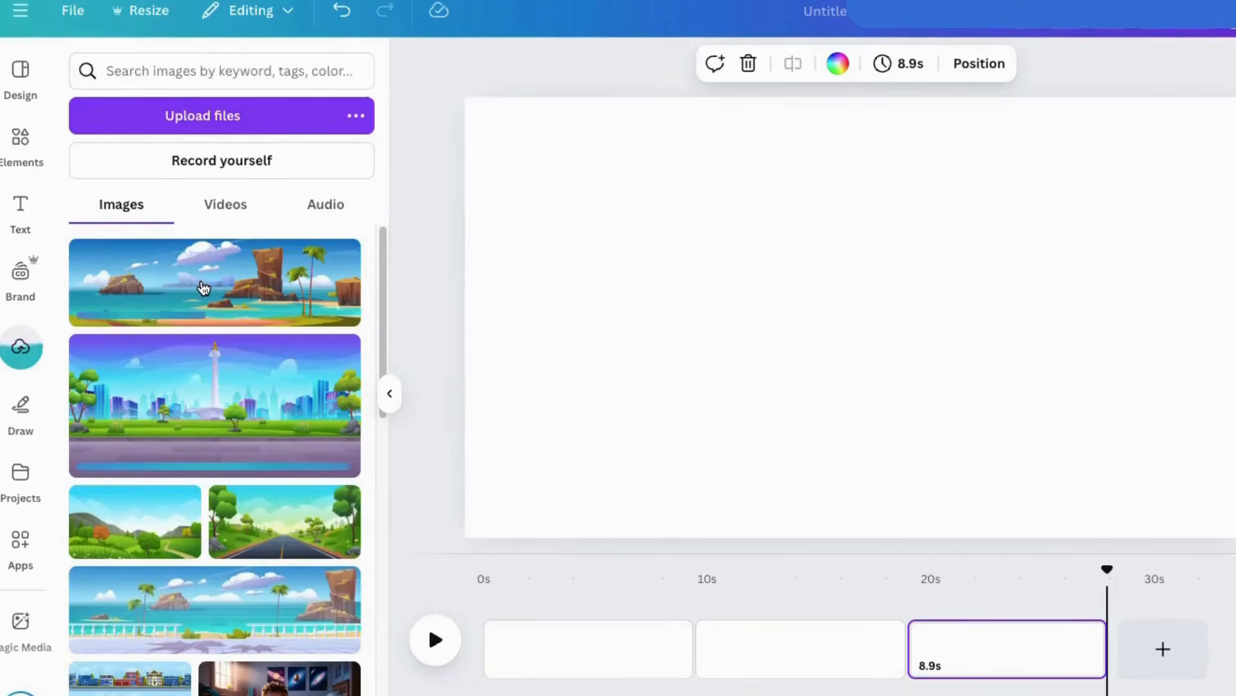
{"action": "left_click", "coordinate": [158, 527]}
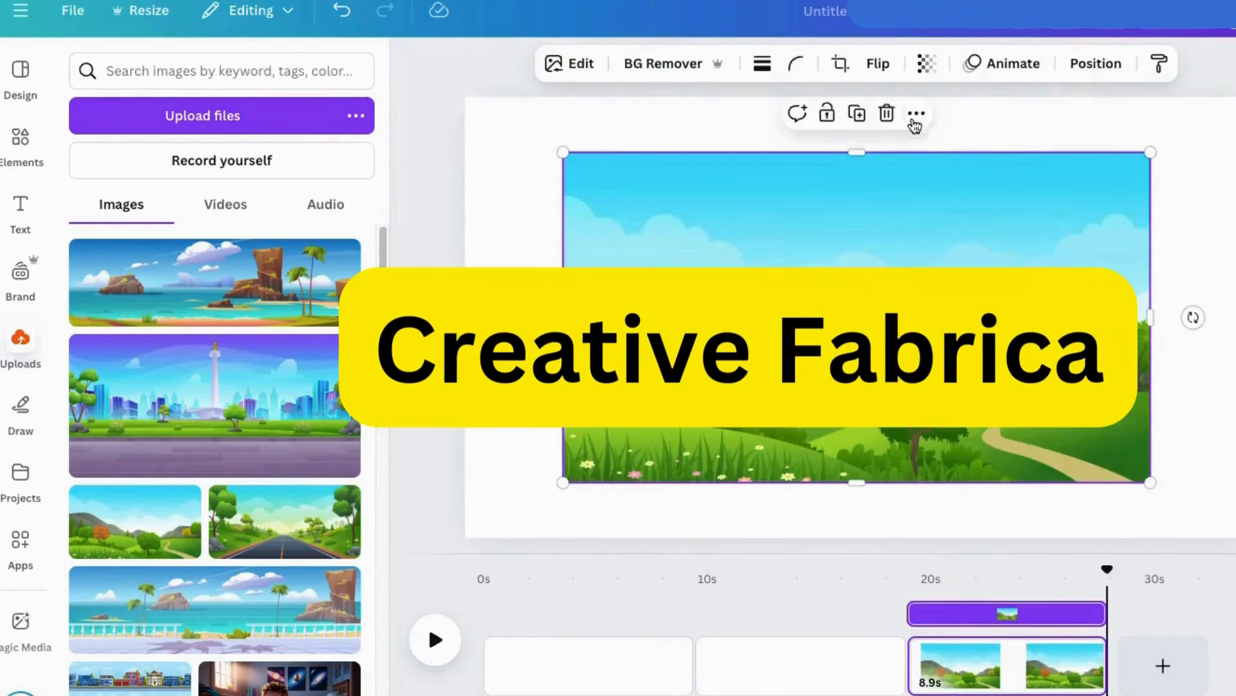
{"action": "left_click", "coordinate": [915, 123]}
{"action": "left_click", "coordinate": [972, 625]}
Add the city monument picture to the second page and set it as the background.
{"action": "left_click", "coordinate": [827, 666]}
{"action": "left_click", "coordinate": [197, 391]}
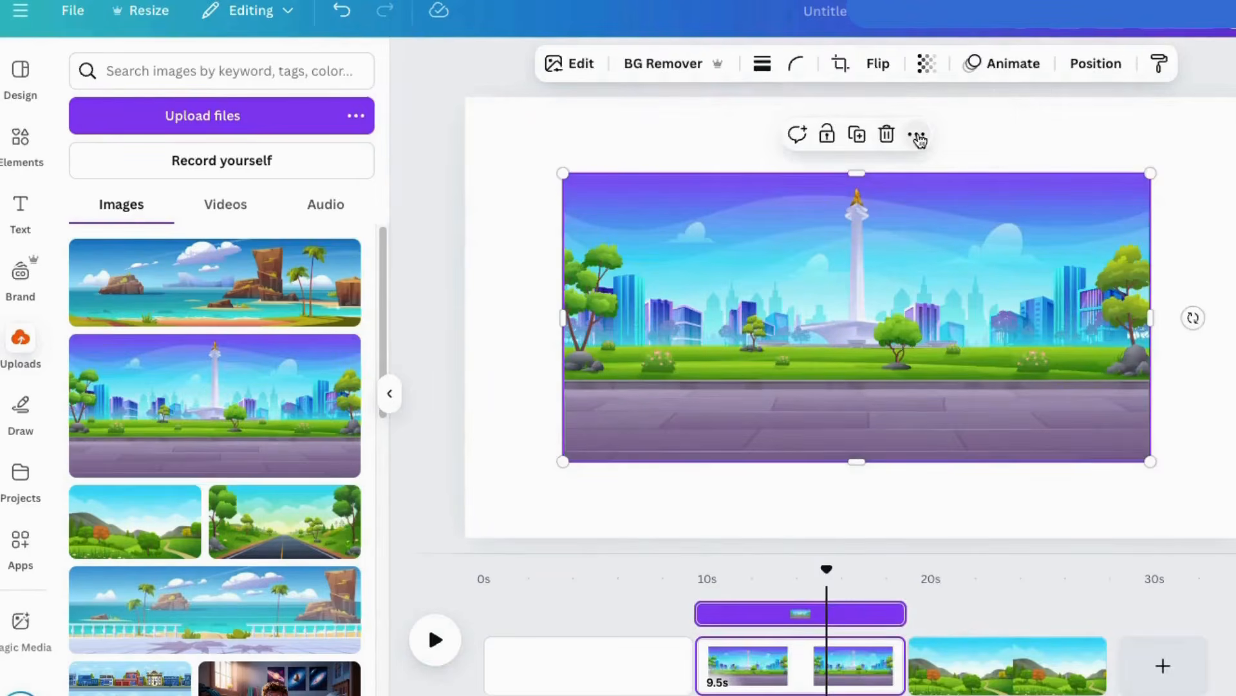
{"action": "left_click", "coordinate": [918, 137]}
{"action": "left_click", "coordinate": [972, 634]}
Add the rocky beach picture to the first page, enlarged to cover the canvas with its left part showing.
{"action": "left_click", "coordinate": [601, 657]}
{"action": "left_click", "coordinate": [200, 283]}
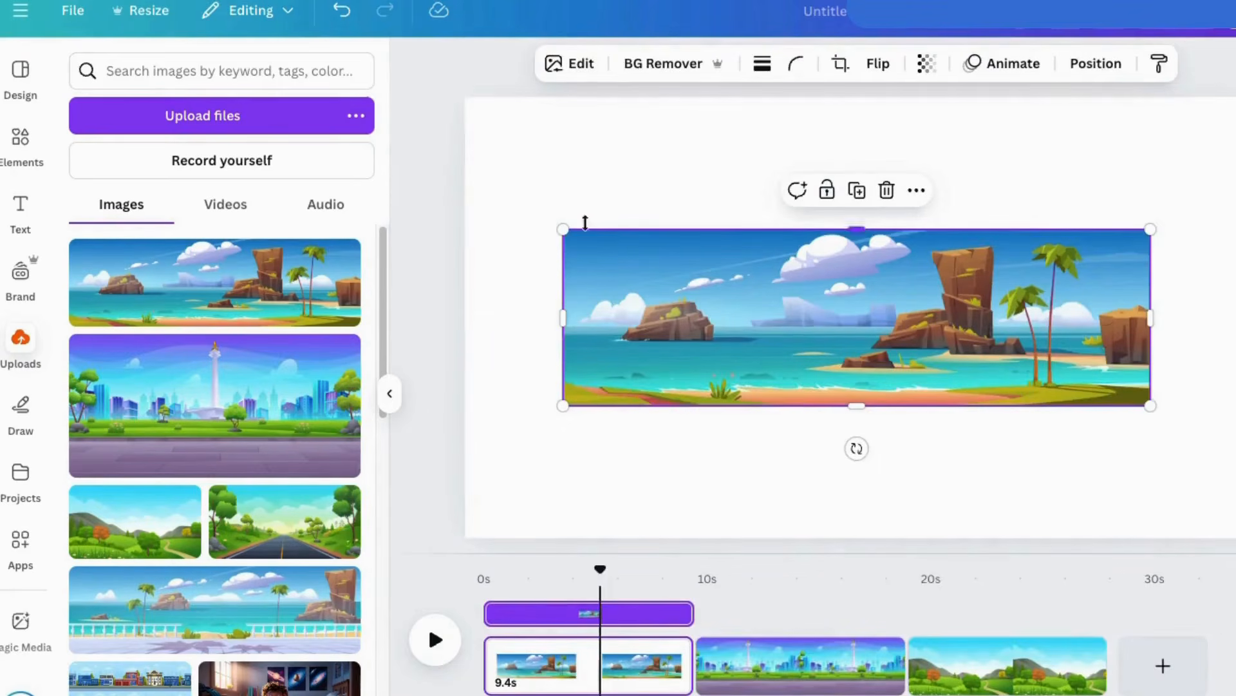
{"action": "left_click_drag", "start_coordinate": [563, 229], "coordinate": [13, 13]}
{"action": "left_click_drag", "start_coordinate": [515, 148], "coordinate": [966, 278]}
{"action": "left_click_drag", "start_coordinate": [673, 238], "coordinate": [831, 240]}
{"action": "left_click_drag", "start_coordinate": [499, 151], "coordinate": [306, 3]}
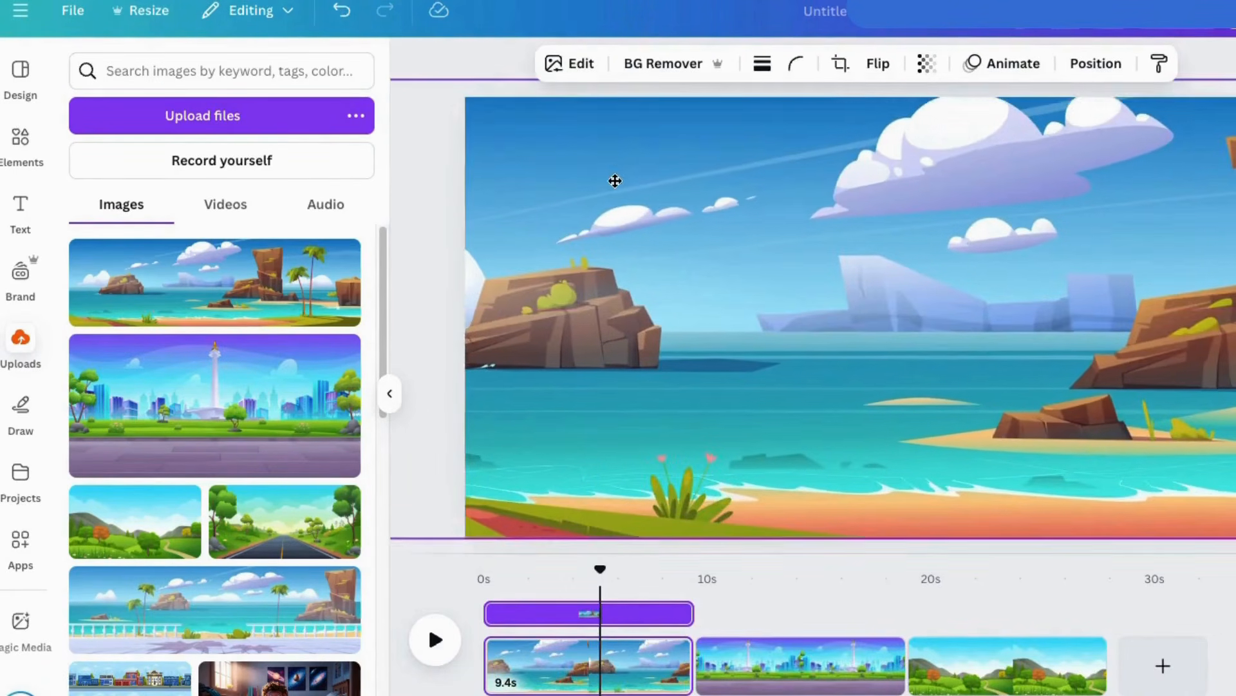
{"action": "left_click_drag", "start_coordinate": [615, 181], "coordinate": [798, 187]}
For the first page, search the elements for "boat" and limit the results to animated graphics.
{"action": "left_click", "coordinate": [793, 668]}
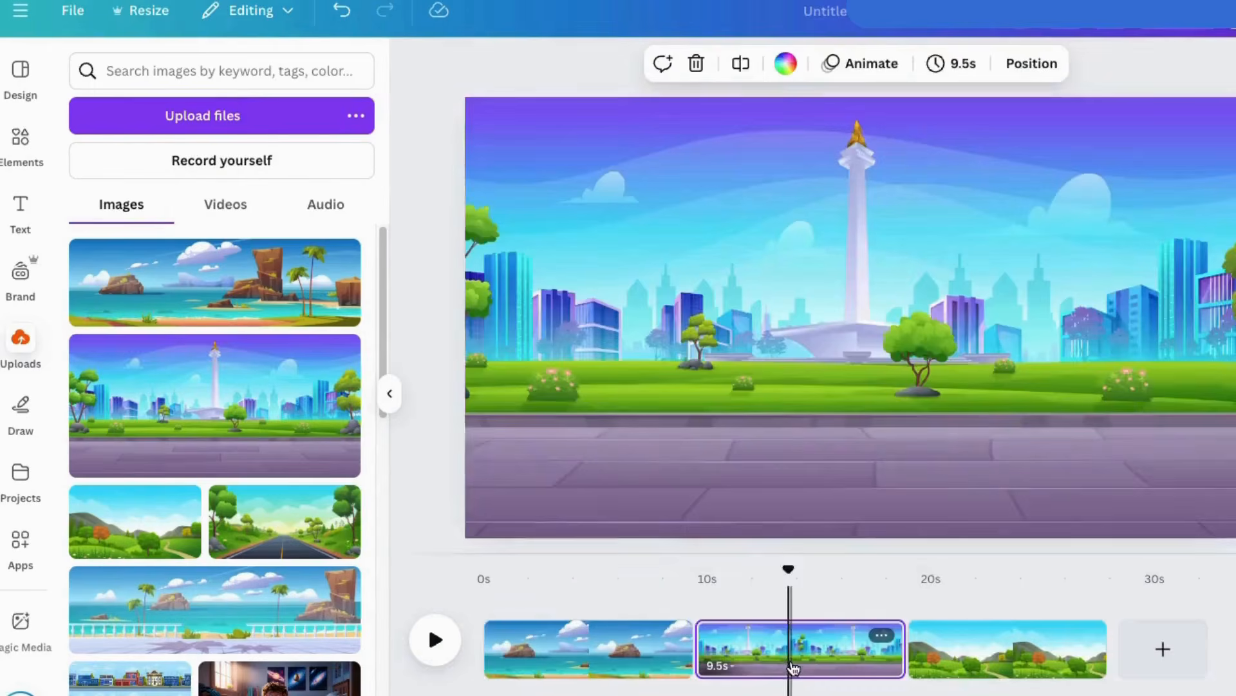
{"action": "left_click", "coordinate": [546, 652]}
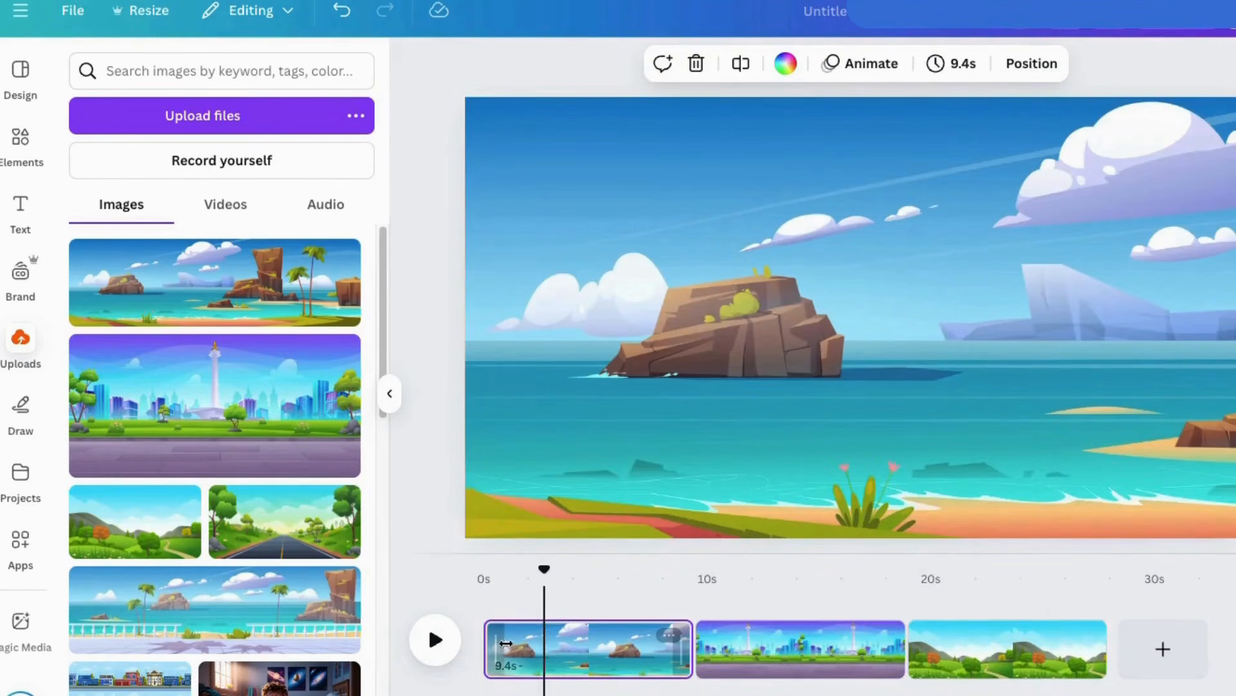
{"action": "left_click", "coordinate": [20, 150]}
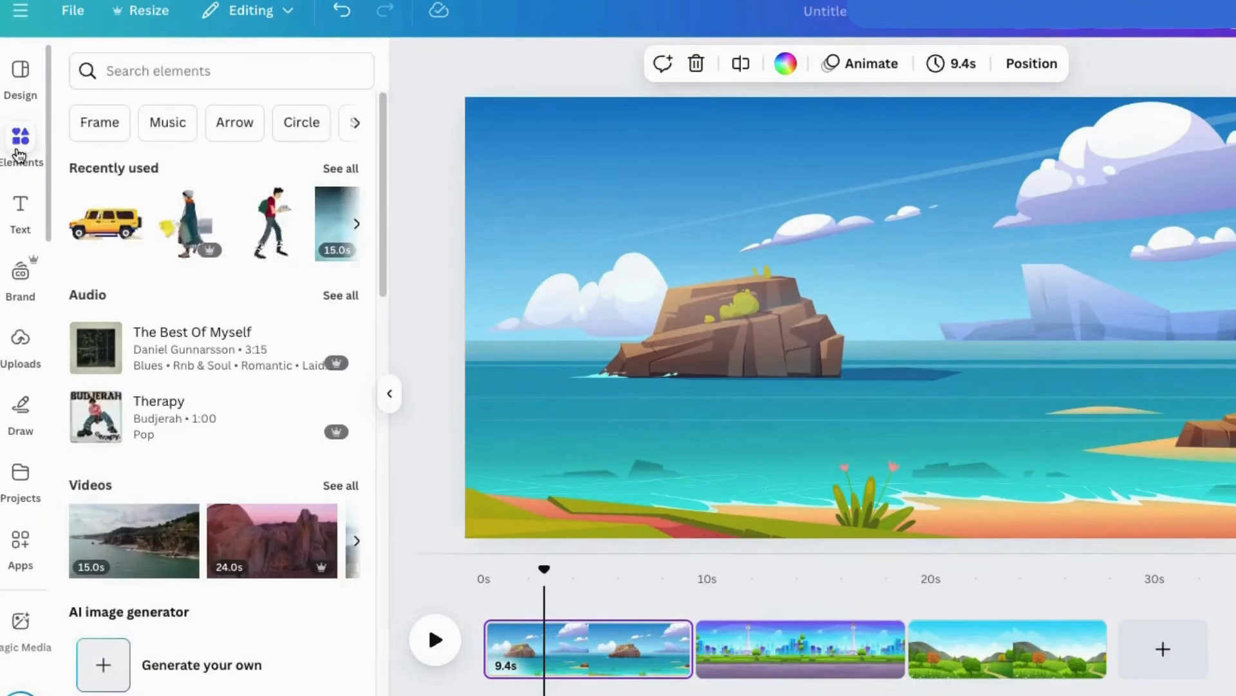
{"action": "left_click", "coordinate": [124, 71]}
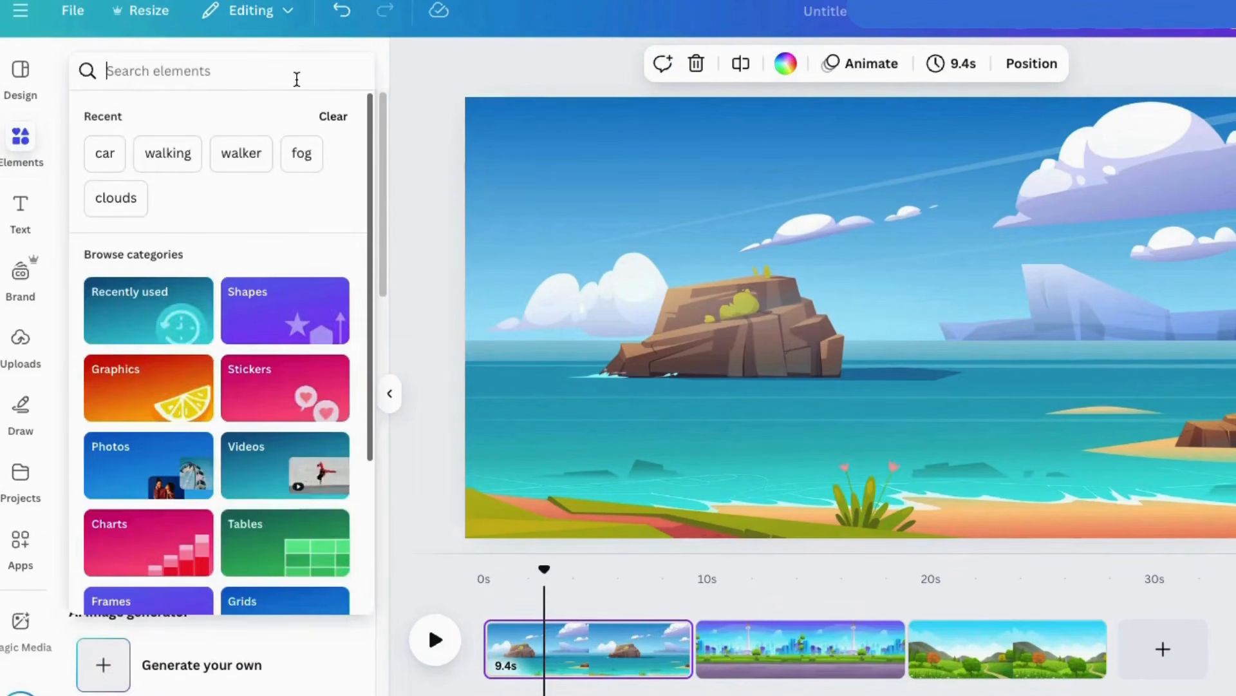
{"action": "type", "text": "boat"}
{"action": "key", "text": "Return"}
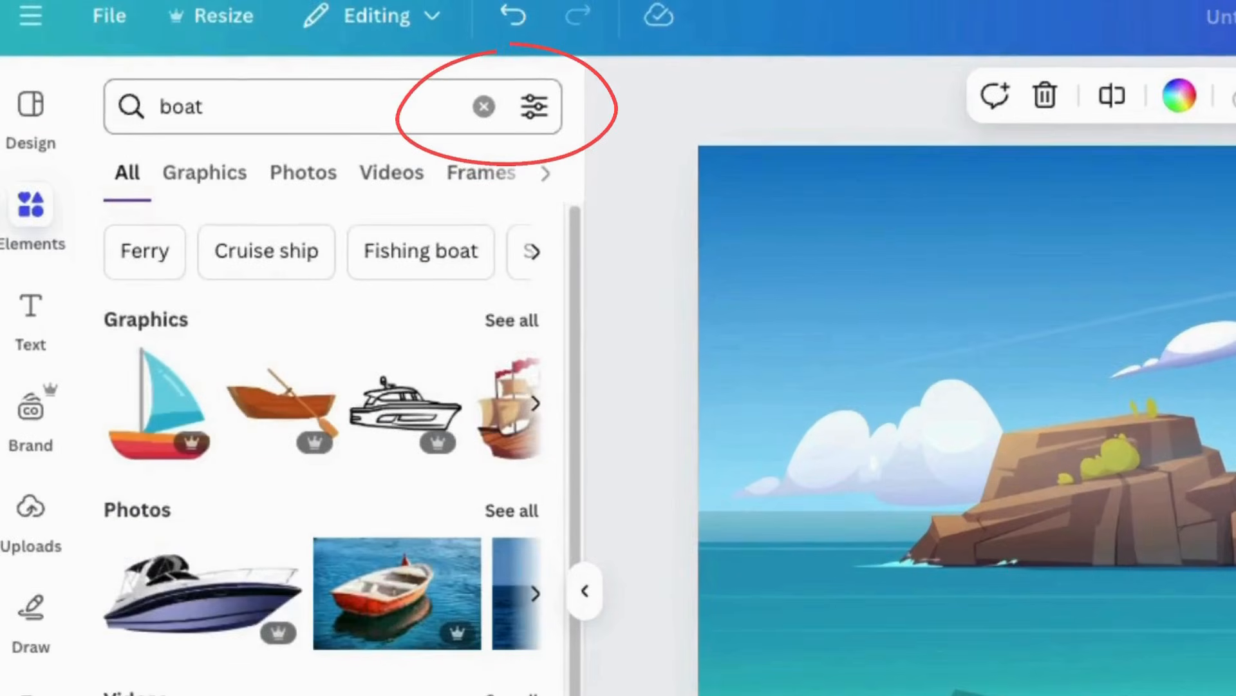
{"action": "left_click", "coordinate": [540, 107]}
{"action": "left_click", "coordinate": [103, 425]}
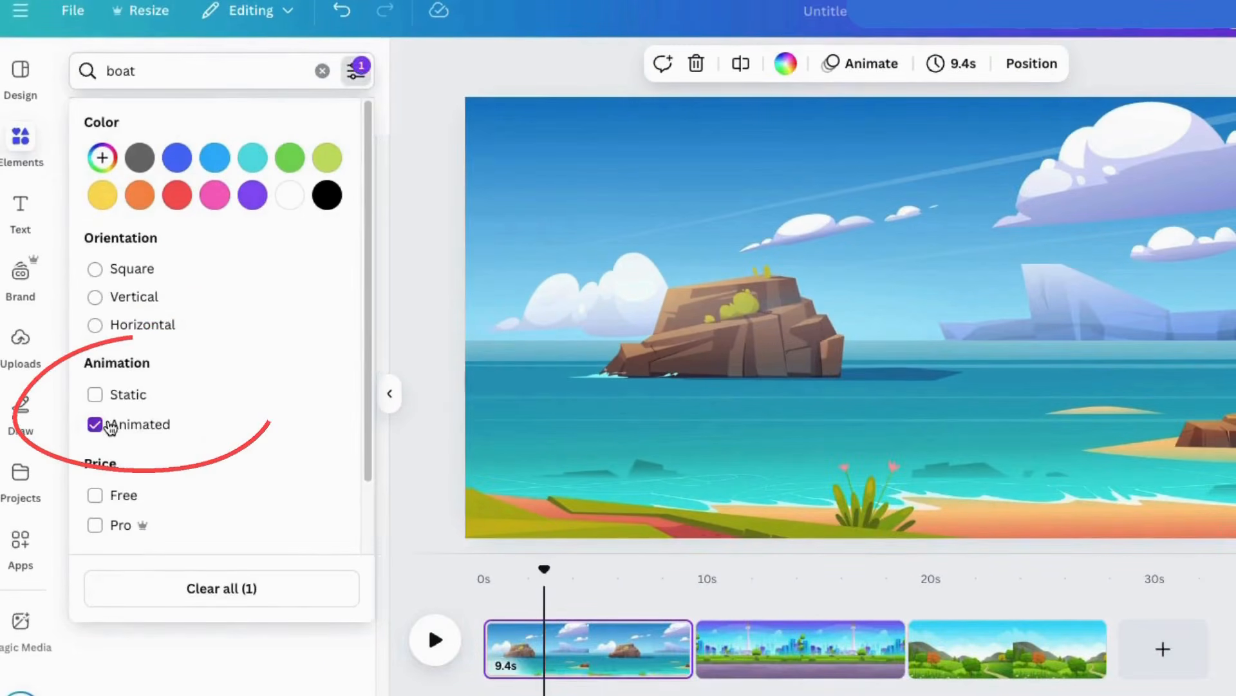
{"action": "left_click", "coordinate": [378, 208]}
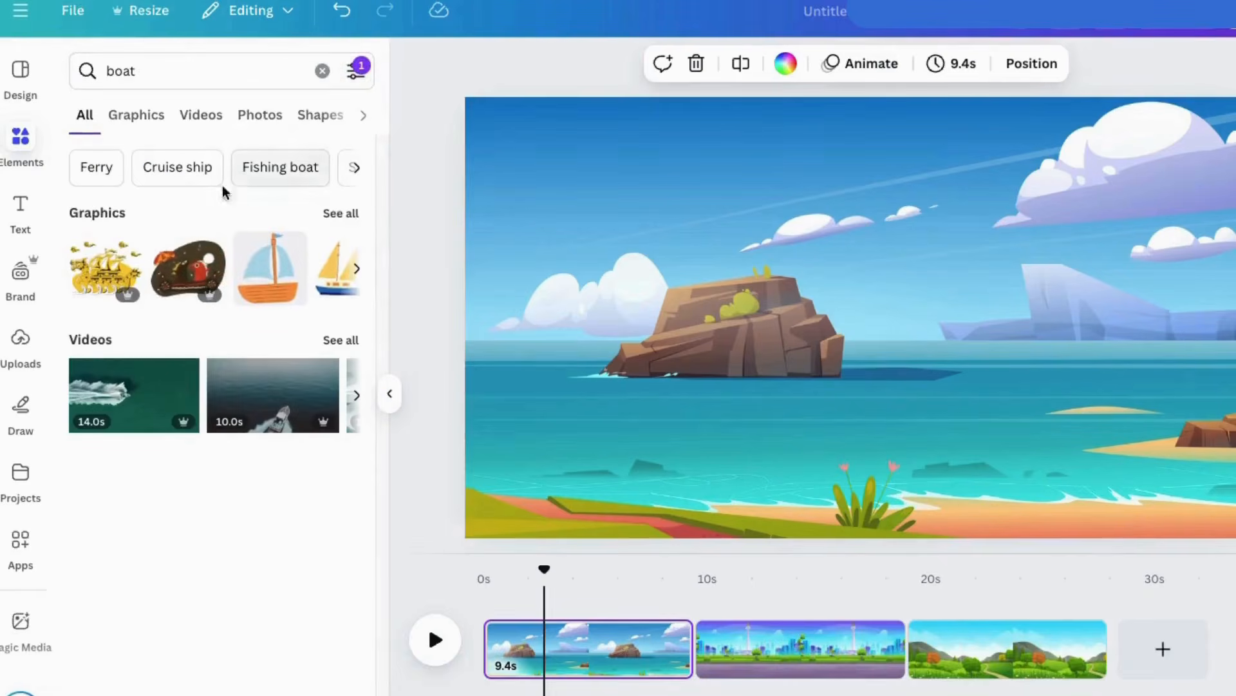
{"action": "left_click", "coordinate": [136, 115]}
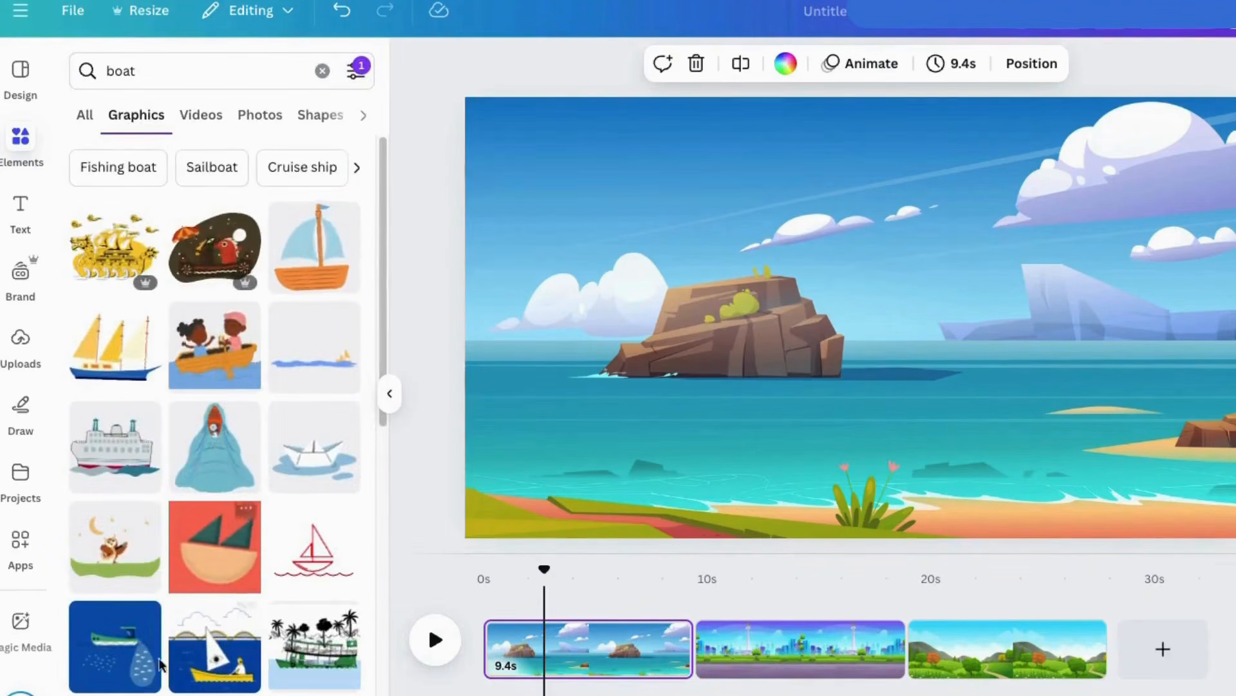
Narrow the search to Sailboat, add the three-sailed boat, enlarge it and place it on the water in front of the rock.
{"action": "left_click", "coordinate": [213, 166]}
{"action": "left_click", "coordinate": [231, 255]}
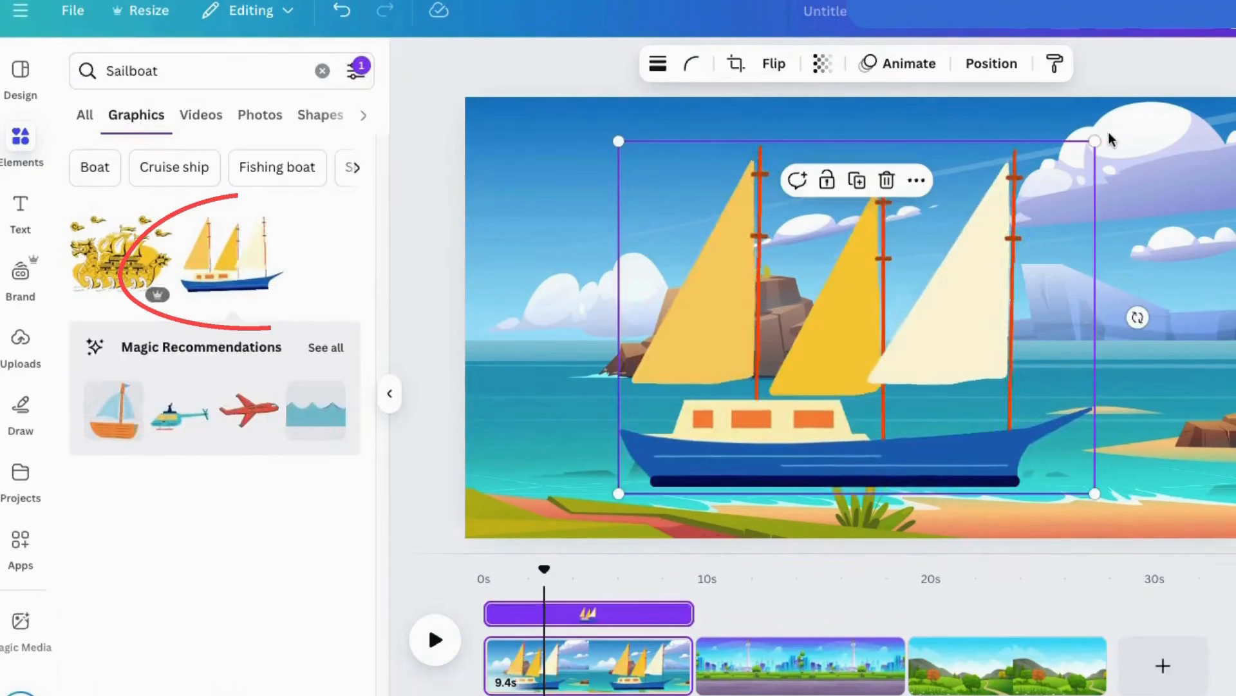
{"action": "left_click_drag", "start_coordinate": [1095, 140], "coordinate": [817, 354]}
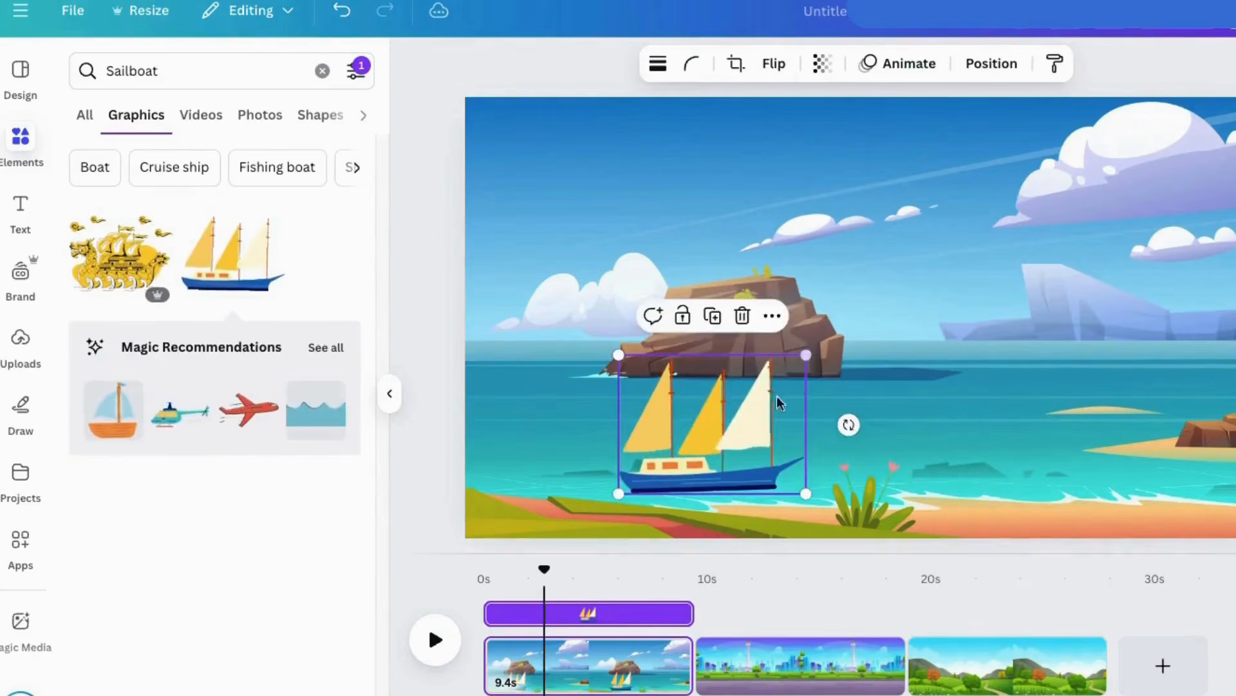
{"action": "mouse_move", "coordinate": [737, 476]}
{"action": "left_mouse_down"}
{"action": "mouse_move", "coordinate": [602, 405]}
{"action": "mouse_move", "coordinate": [616, 393]}
{"action": "mouse_move", "coordinate": [599, 399]}
{"action": "left_mouse_up"}
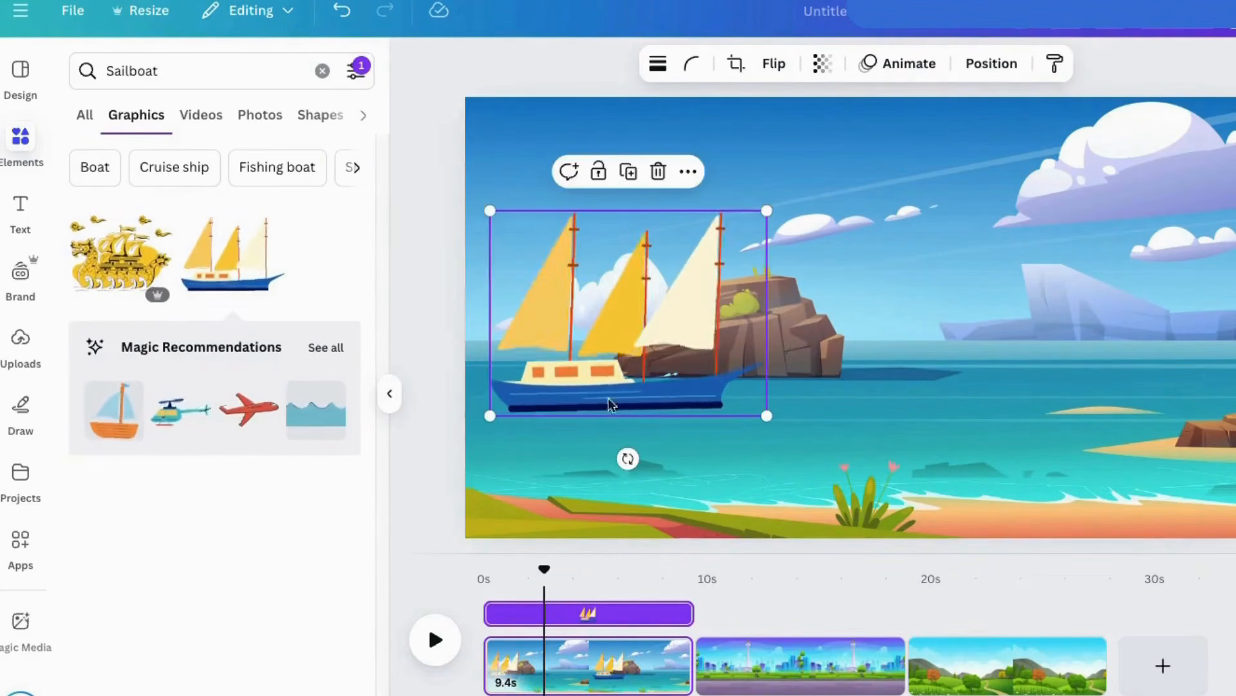
{"action": "left_click_drag", "start_coordinate": [576, 400], "coordinate": [578, 405]}
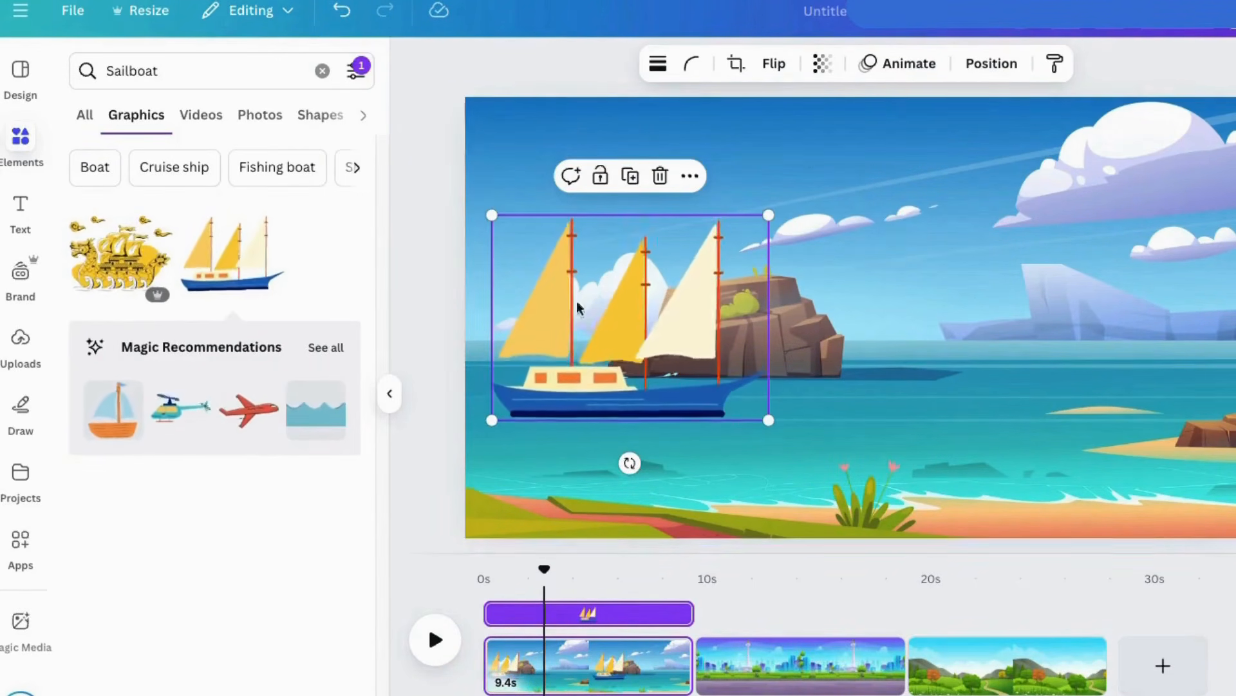
{"action": "left_click_drag", "start_coordinate": [652, 410], "coordinate": [704, 380]}
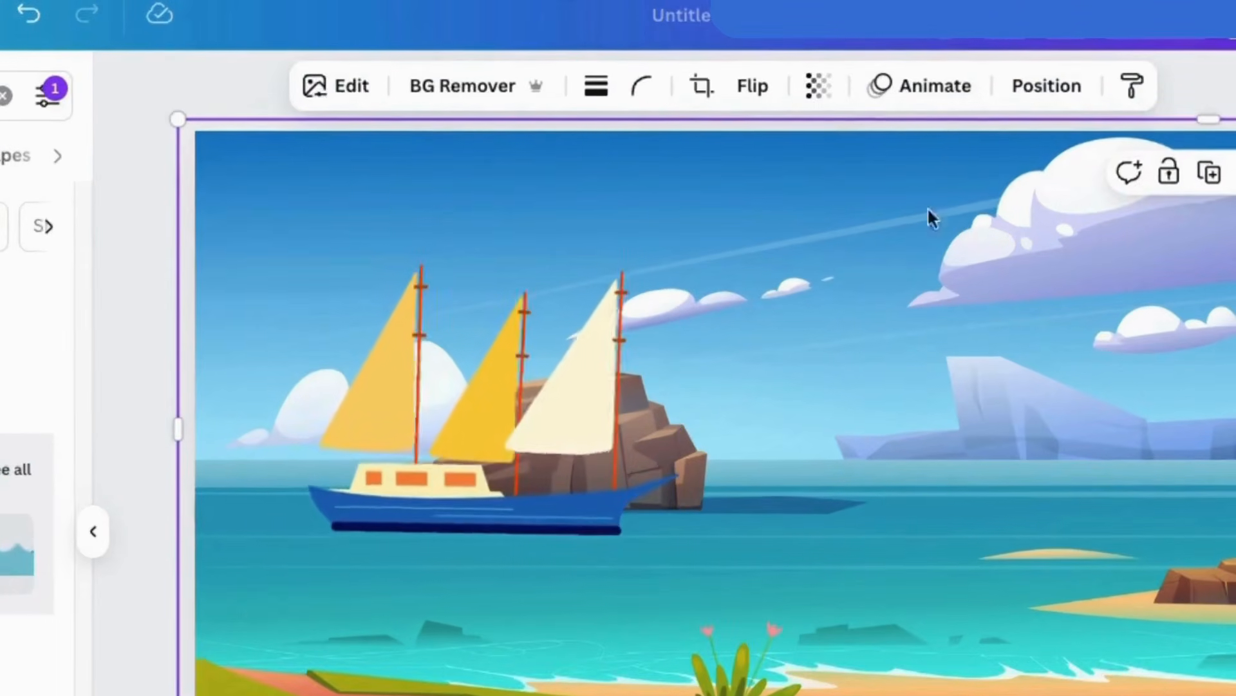
Create a custom animation that moves the beach picture straight leftward behind the boat.
{"action": "left_click", "coordinate": [924, 90]}
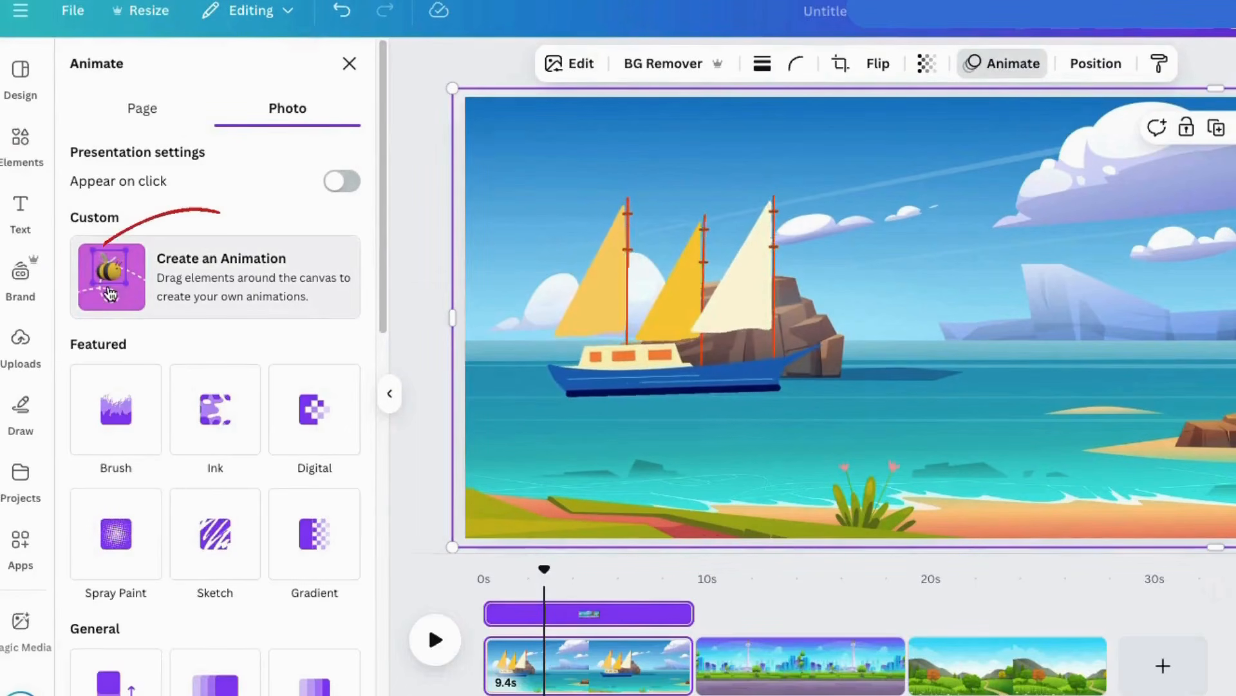
{"action": "left_click", "coordinate": [110, 293]}
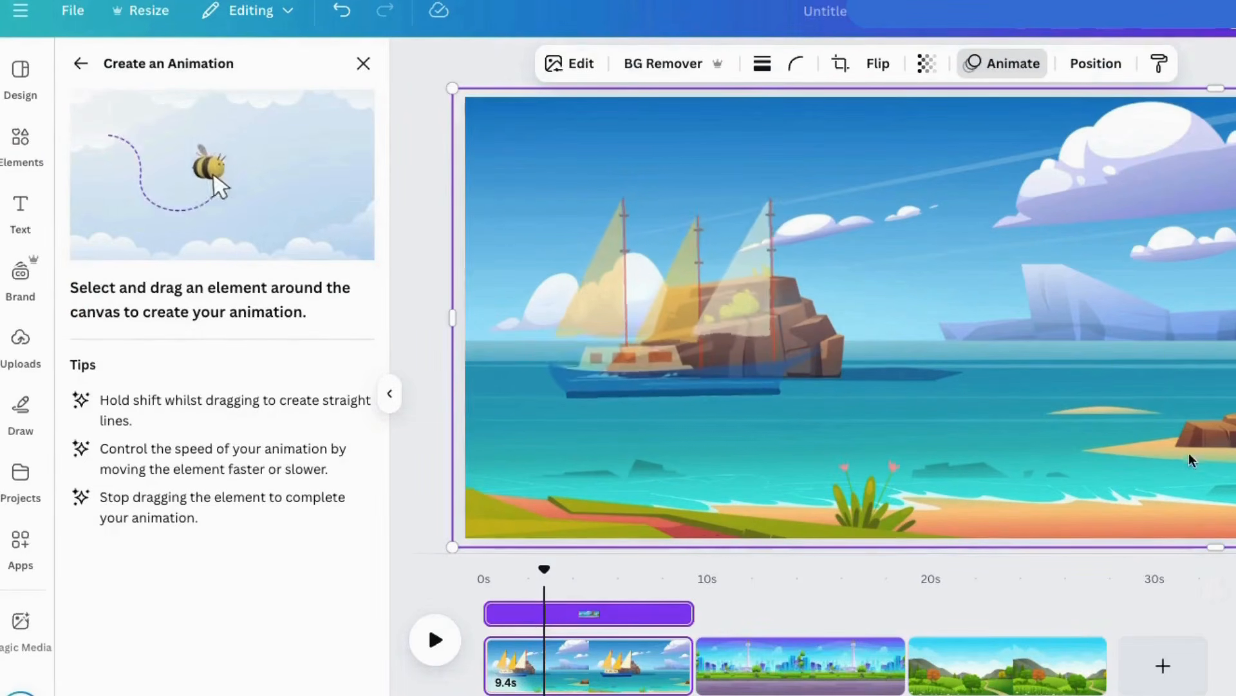
{"action": "left_click_drag", "start_coordinate": [1190, 460], "coordinate": [730, 461]}
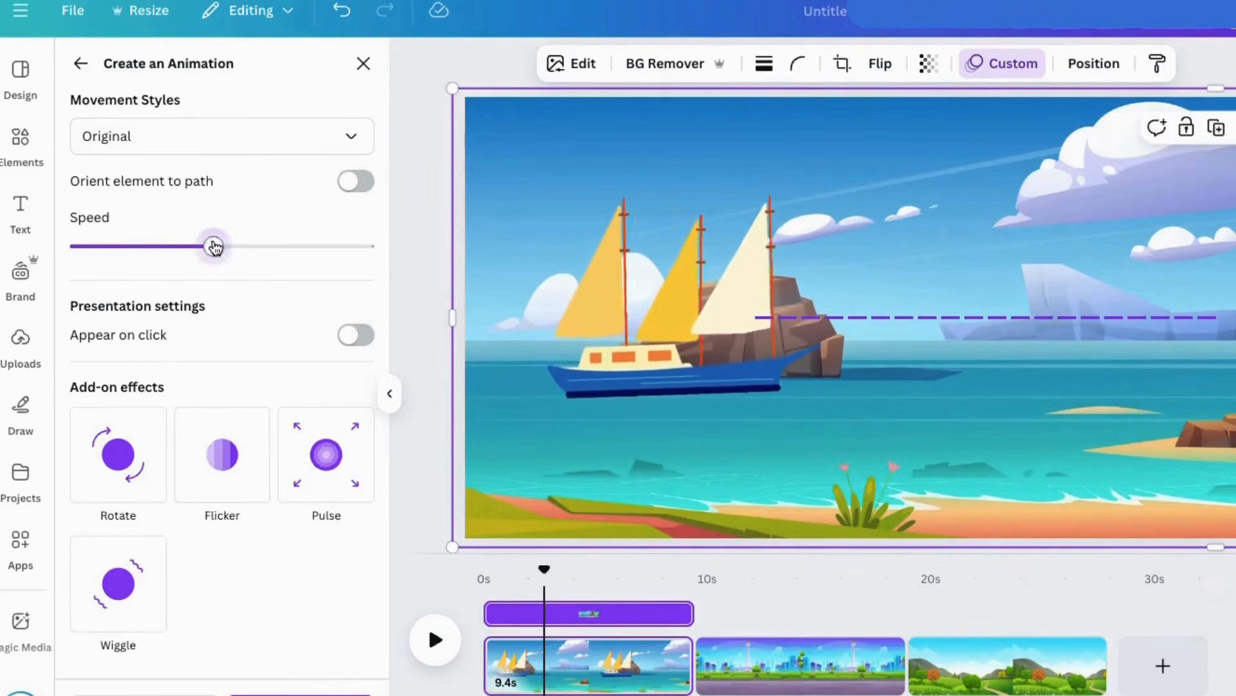
Slow the beach picture's animation to about a quarter of the speed range, set its movement style to Steady and preview it.
{"action": "left_click_drag", "start_coordinate": [214, 246], "coordinate": [144, 247]}
{"action": "left_click", "coordinate": [132, 145]}
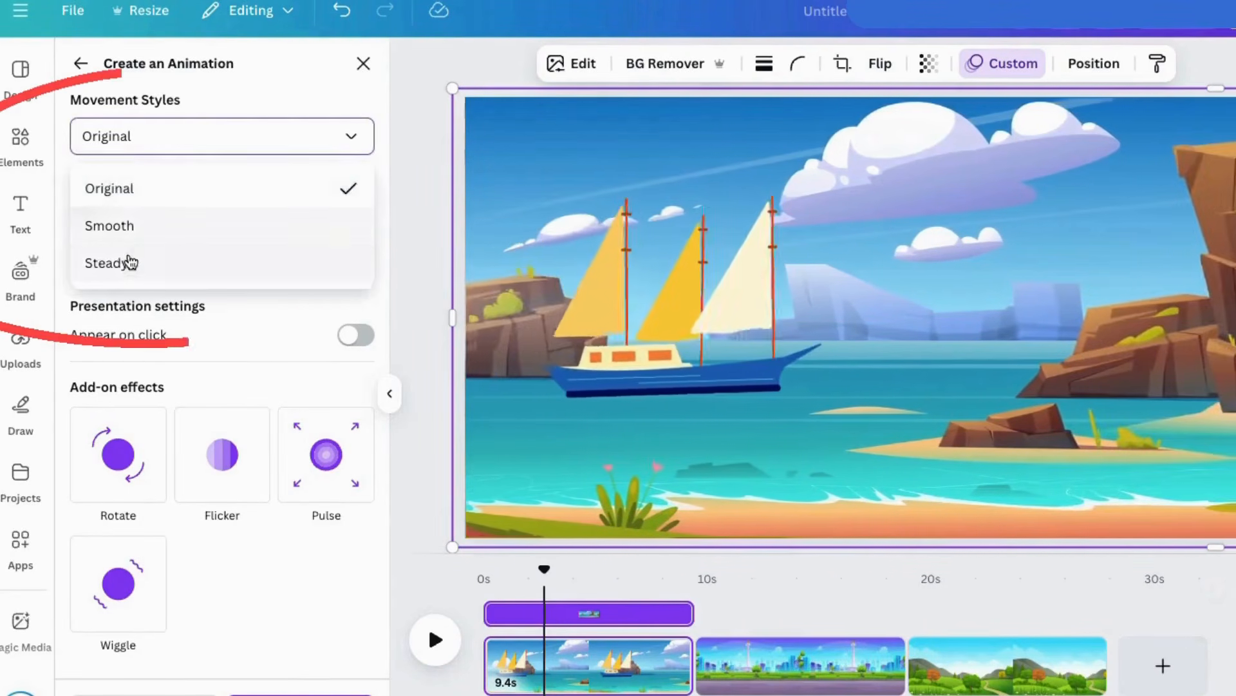
{"action": "left_click", "coordinate": [131, 260]}
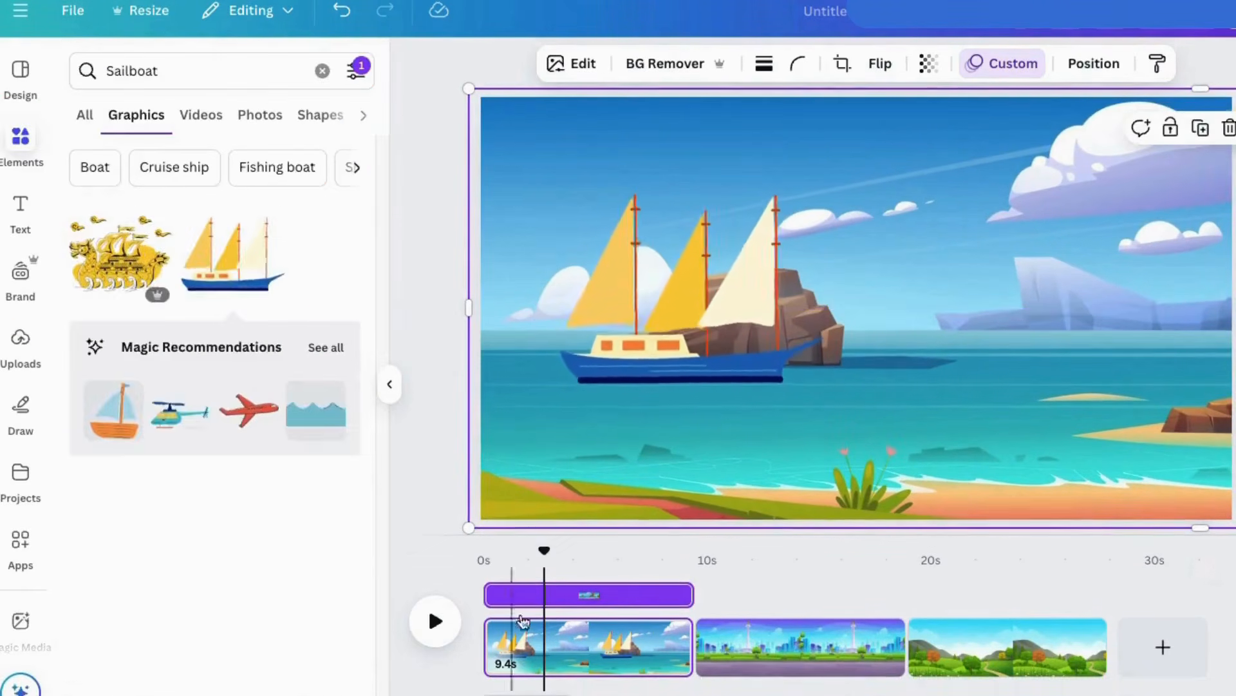
{"action": "left_click", "coordinate": [433, 626]}
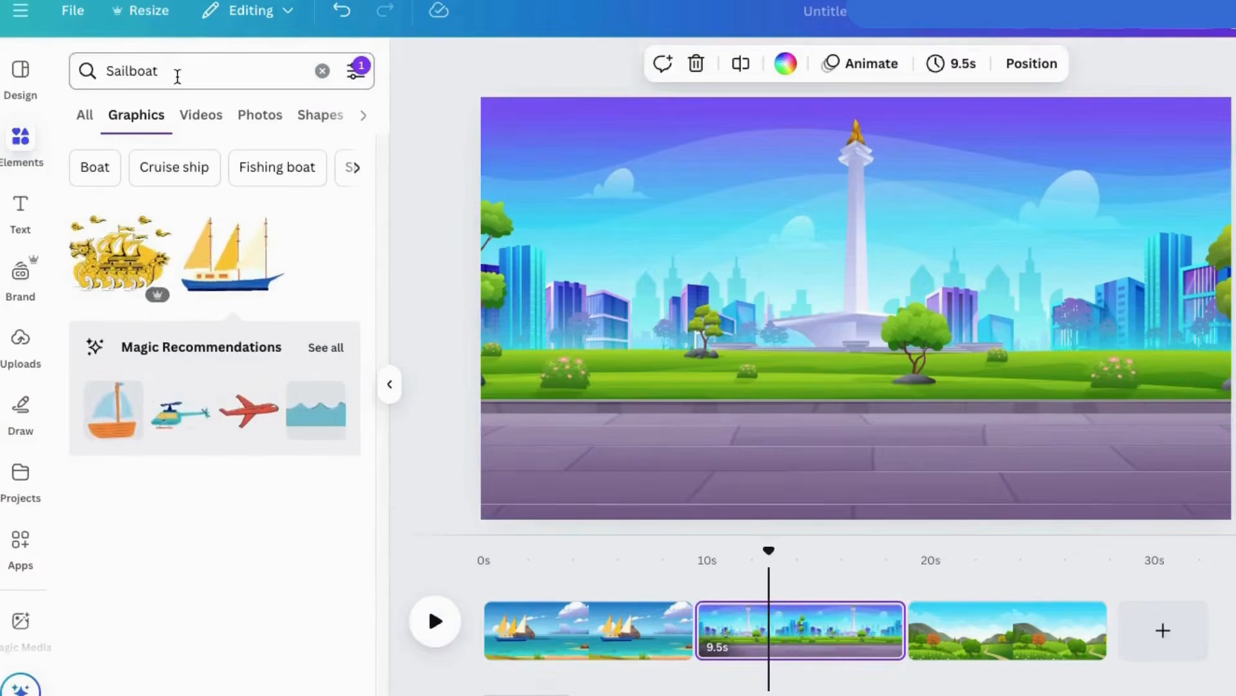
For the city page, search the animated graphics for "walk" and browse the walking characters.
{"action": "left_click", "coordinate": [174, 72]}
{"action": "type", "text": "walk"}
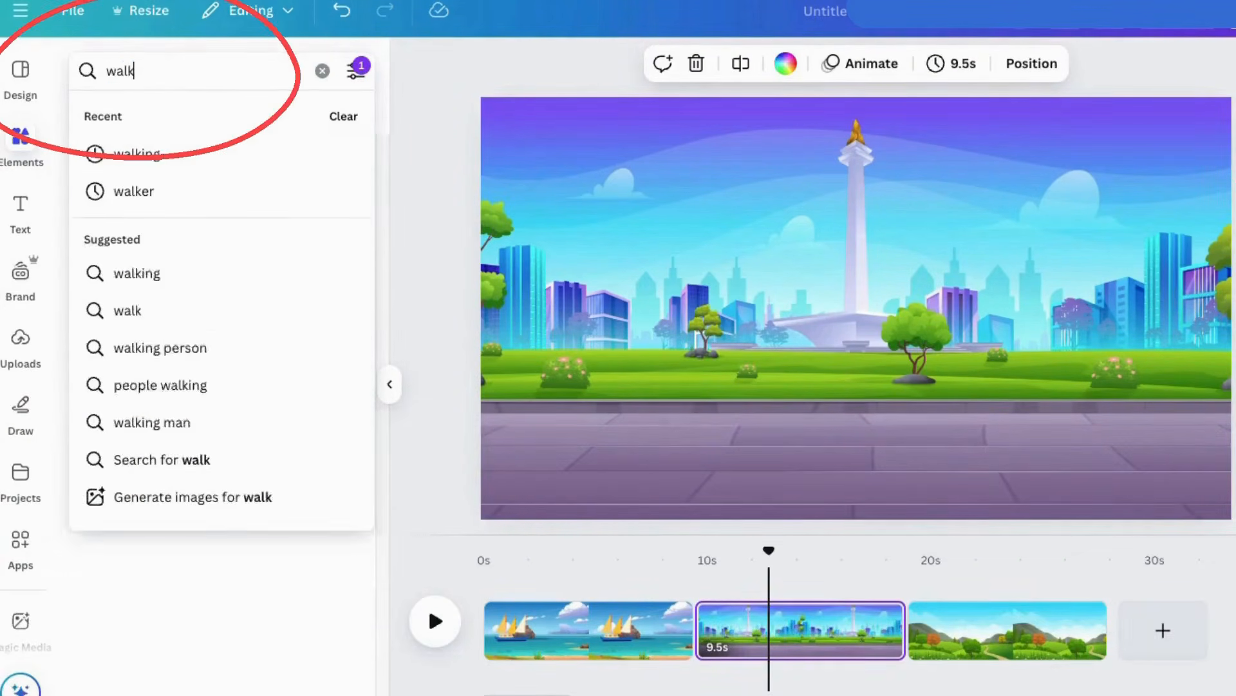
{"action": "key", "text": "Return"}
{"action": "scroll", "coordinate": [153, 370], "scroll_direction": "down", "scroll_amount": 2}
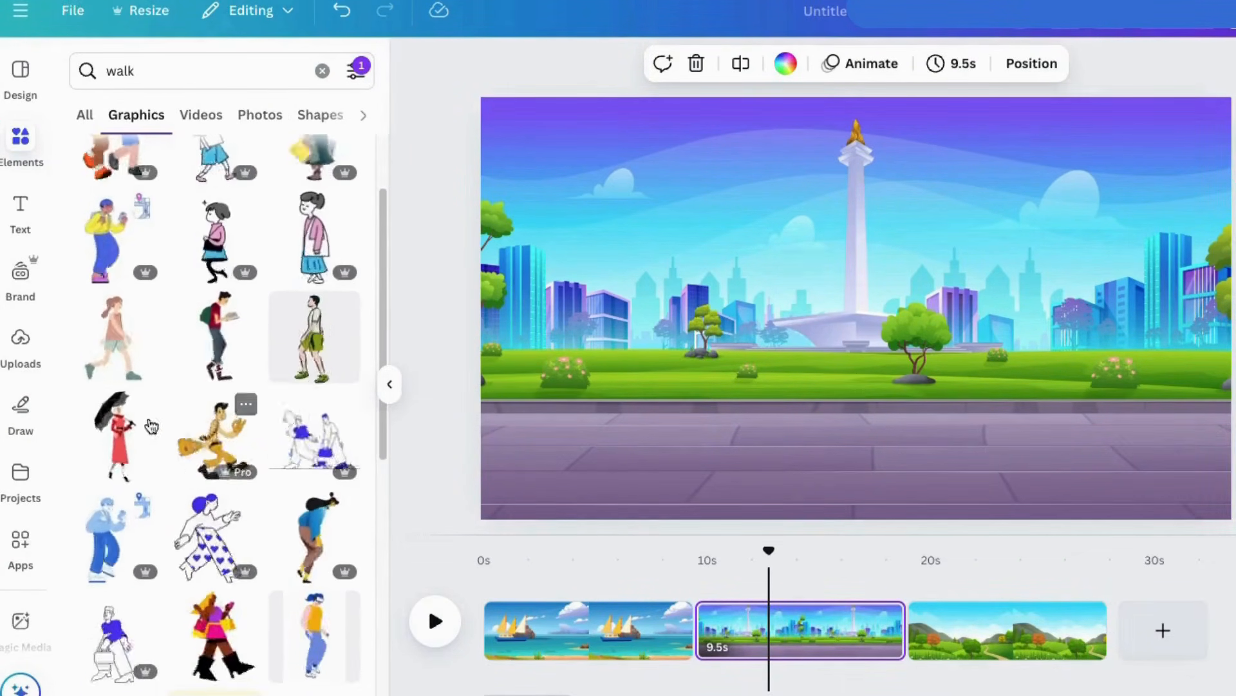
Add the woman in red with a black umbrella, resize her and place her just beyond the page's left edge.
{"action": "left_click", "coordinate": [116, 438]}
{"action": "left_click_drag", "start_coordinate": [936, 139], "coordinate": [889, 226]}
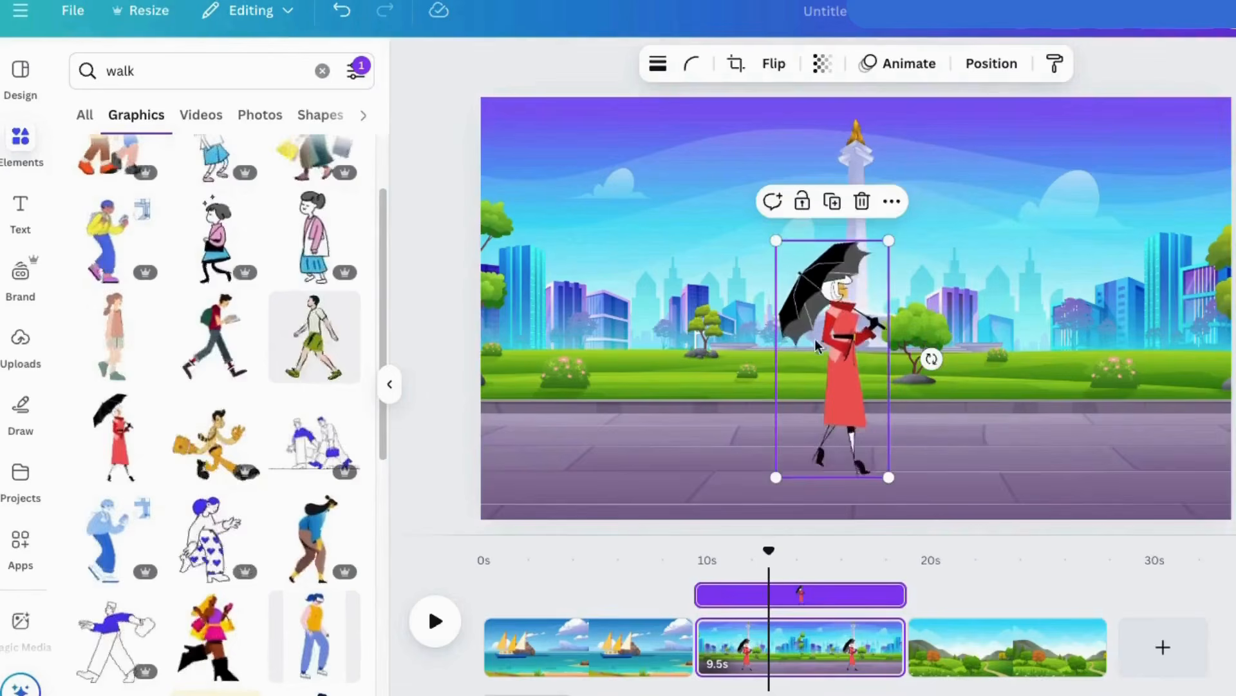
{"action": "left_click_drag", "start_coordinate": [844, 326], "coordinate": [475, 352]}
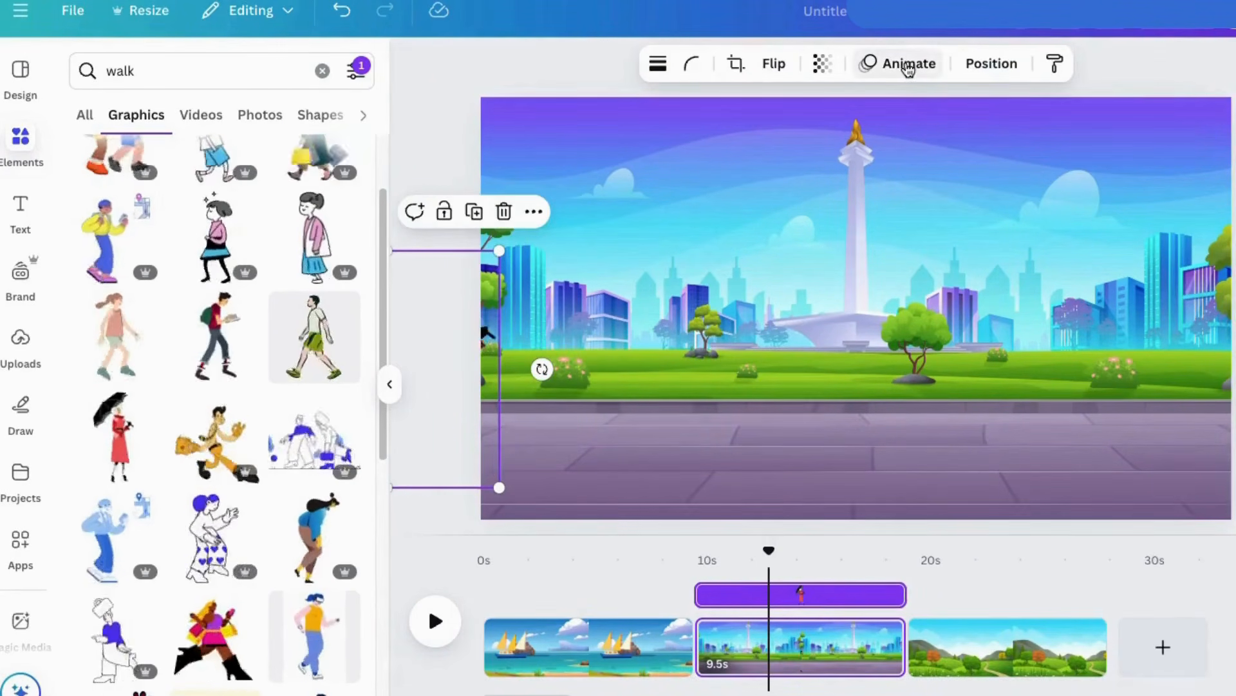
Create a custom animation path that moves the woman across the pavement to the page's right edge.
{"action": "left_click", "coordinate": [902, 65]}
{"action": "left_click", "coordinate": [122, 276]}
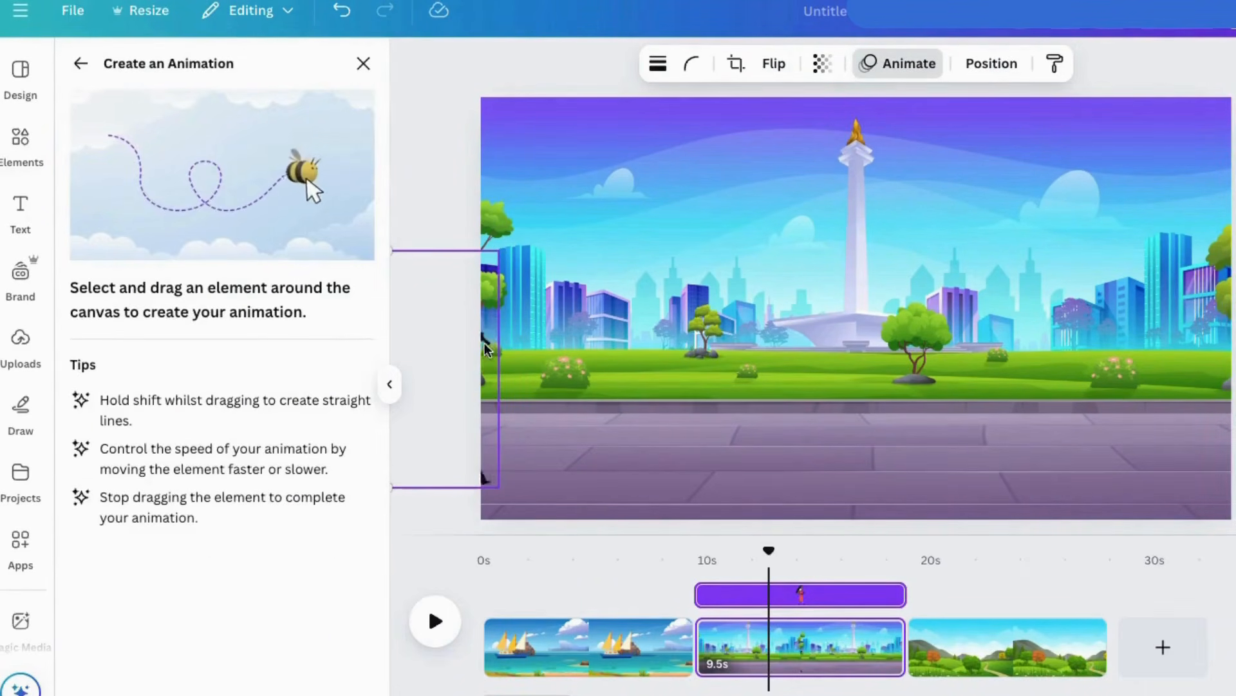
{"action": "mouse_move", "coordinate": [554, 340]}
{"action": "left_mouse_down"}
{"action": "mouse_move", "coordinate": [714, 339]}
{"action": "mouse_move", "coordinate": [902, 357]}
{"action": "mouse_move", "coordinate": [1030, 345]}
{"action": "mouse_move", "coordinate": [1196, 355]}
{"action": "mouse_move", "coordinate": [1209, 379]}
{"action": "mouse_move", "coordinate": [1227, 378]}
{"action": "mouse_move", "coordinate": [1230, 351]}
{"action": "left_mouse_up"}
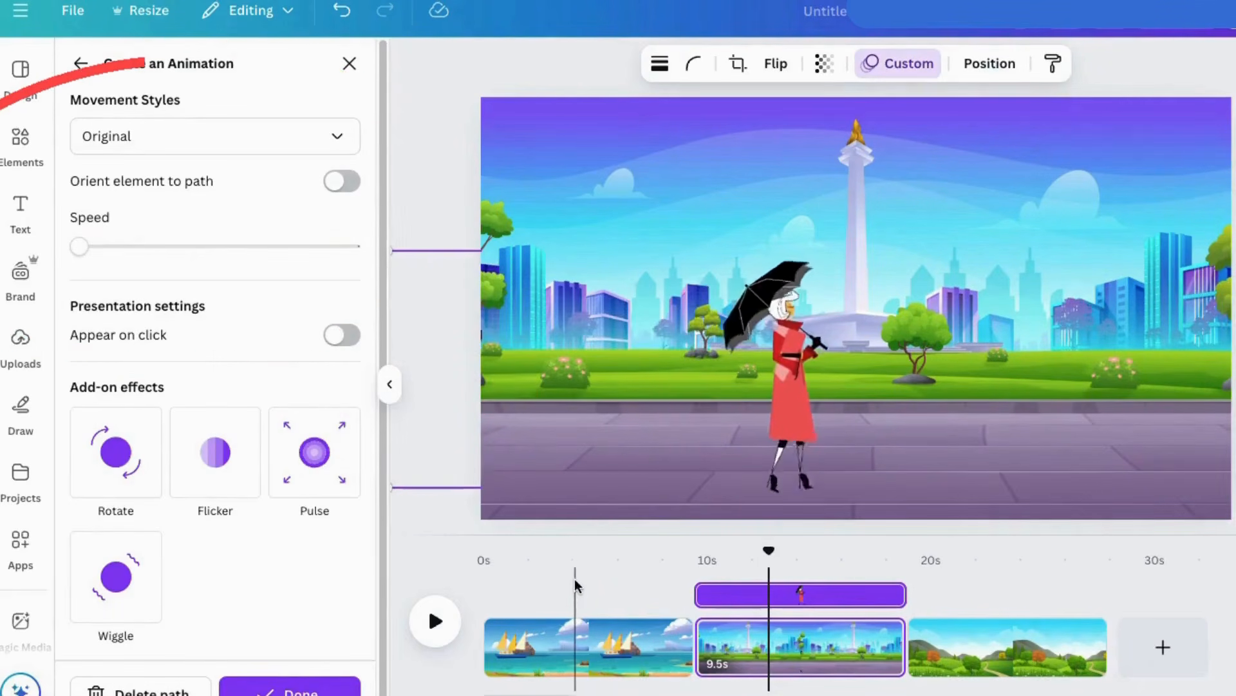
Try the Smooth movement style on the walking woman's animation path and switch it back to Original.
{"action": "left_click", "coordinate": [144, 135]}
{"action": "left_click", "coordinate": [127, 223]}
{"action": "left_click", "coordinate": [127, 135]}
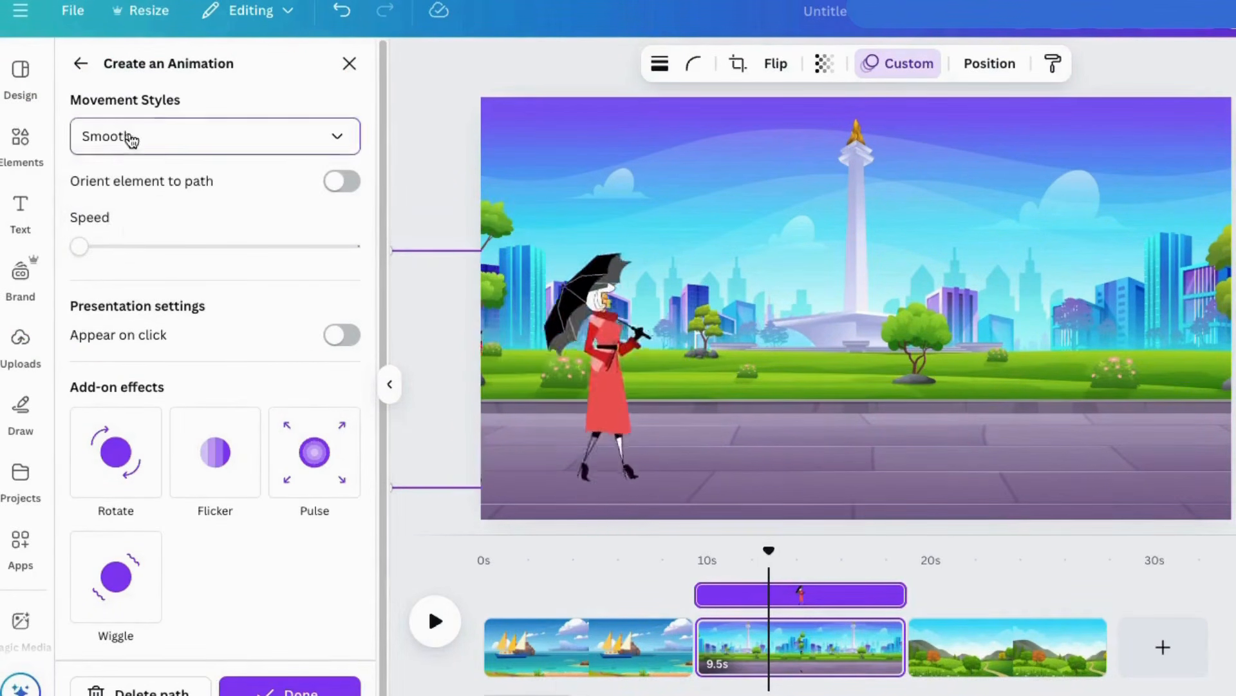
{"action": "left_click", "coordinate": [129, 188]}
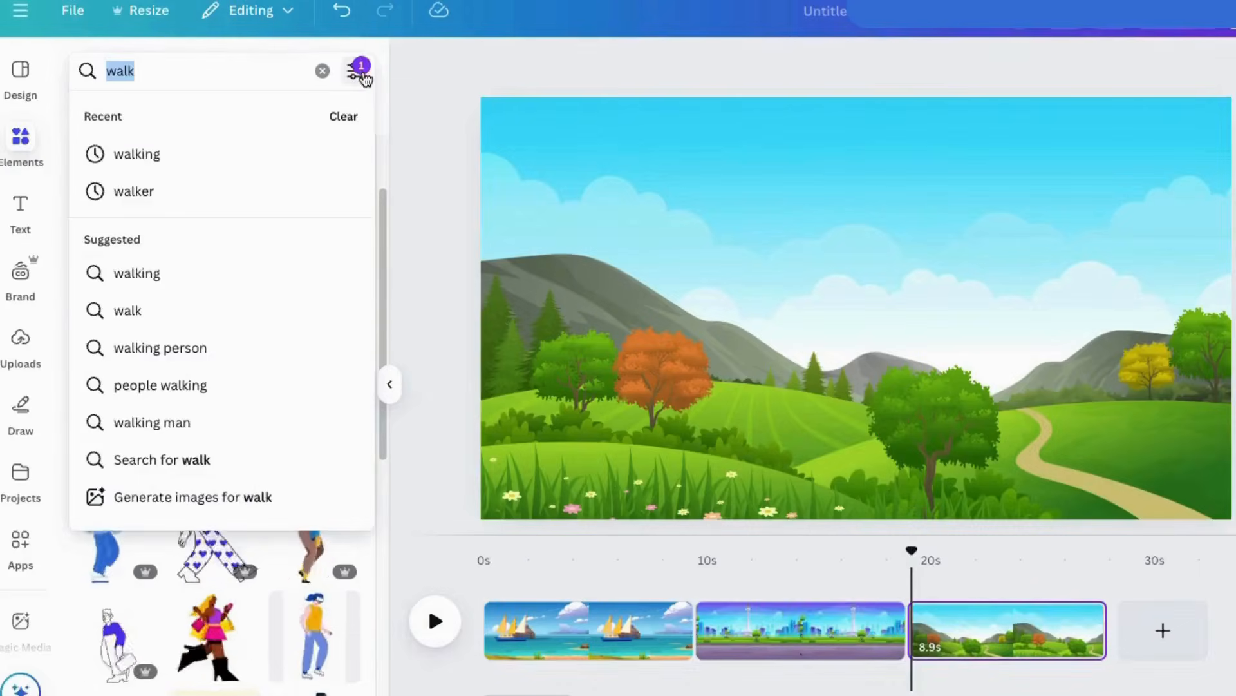
On the countryside page, search the animated graphics for "helicopter" and add the blue and yellow helicopter.
{"action": "type", "text": "helicopter"}
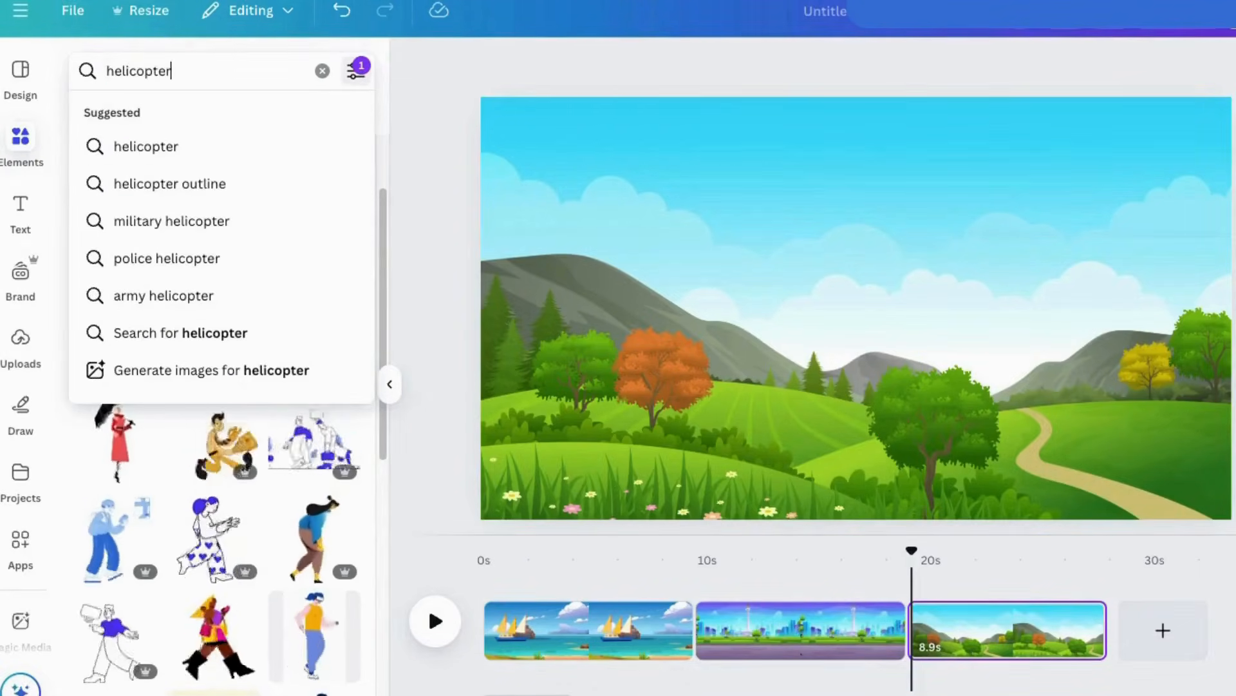
{"action": "key", "text": "Return"}
{"action": "left_click", "coordinate": [132, 257]}
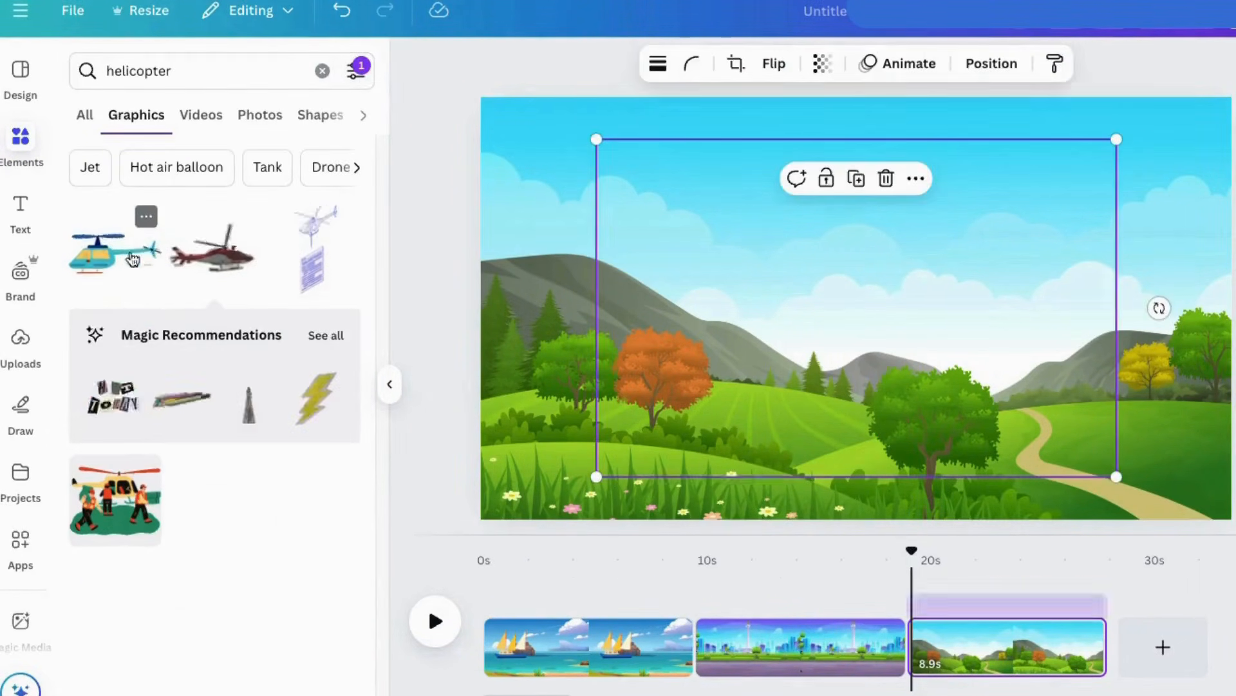
Shrink the helicopter to about a third of its width and place it in the sky on the page's right half.
{"action": "left_click_drag", "start_coordinate": [597, 138], "coordinate": [968, 380]}
{"action": "left_click_drag", "start_coordinate": [1026, 433], "coordinate": [1004, 183]}
{"action": "left_click_drag", "start_coordinate": [948, 228], "coordinate": [919, 246]}
Show the countryside page's layers and detach the landscape image from the background.
{"action": "left_click", "coordinate": [752, 210]}
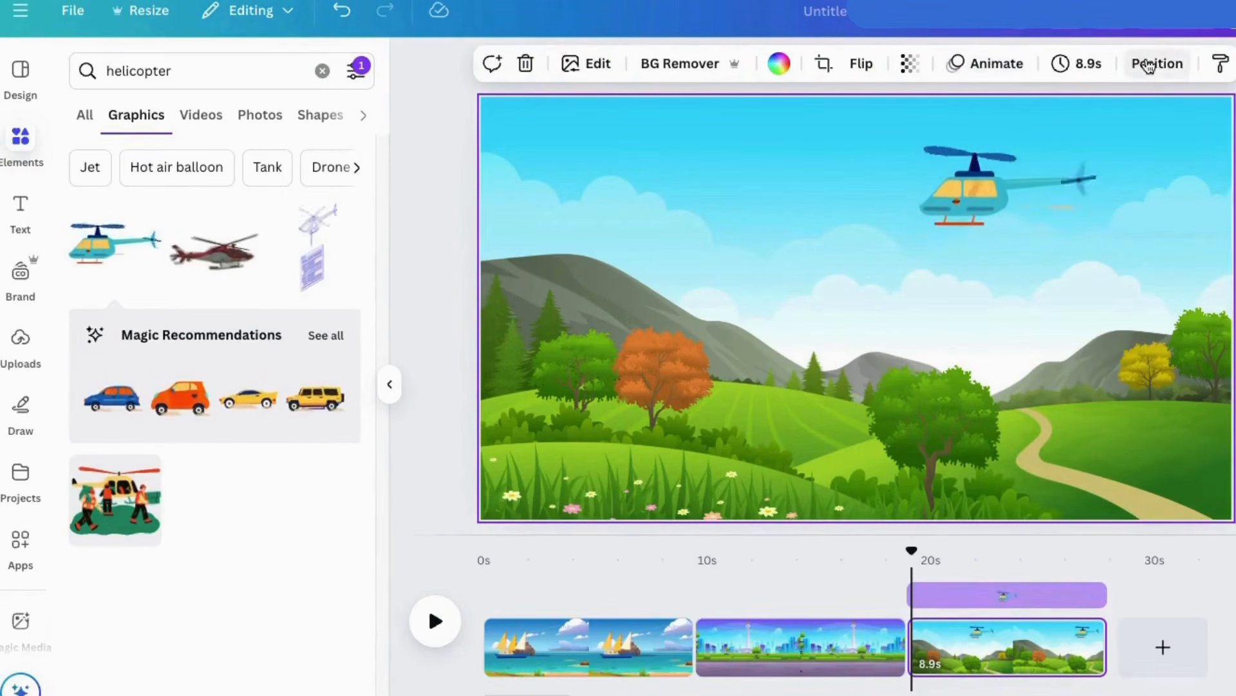
{"action": "left_click", "coordinate": [1156, 63]}
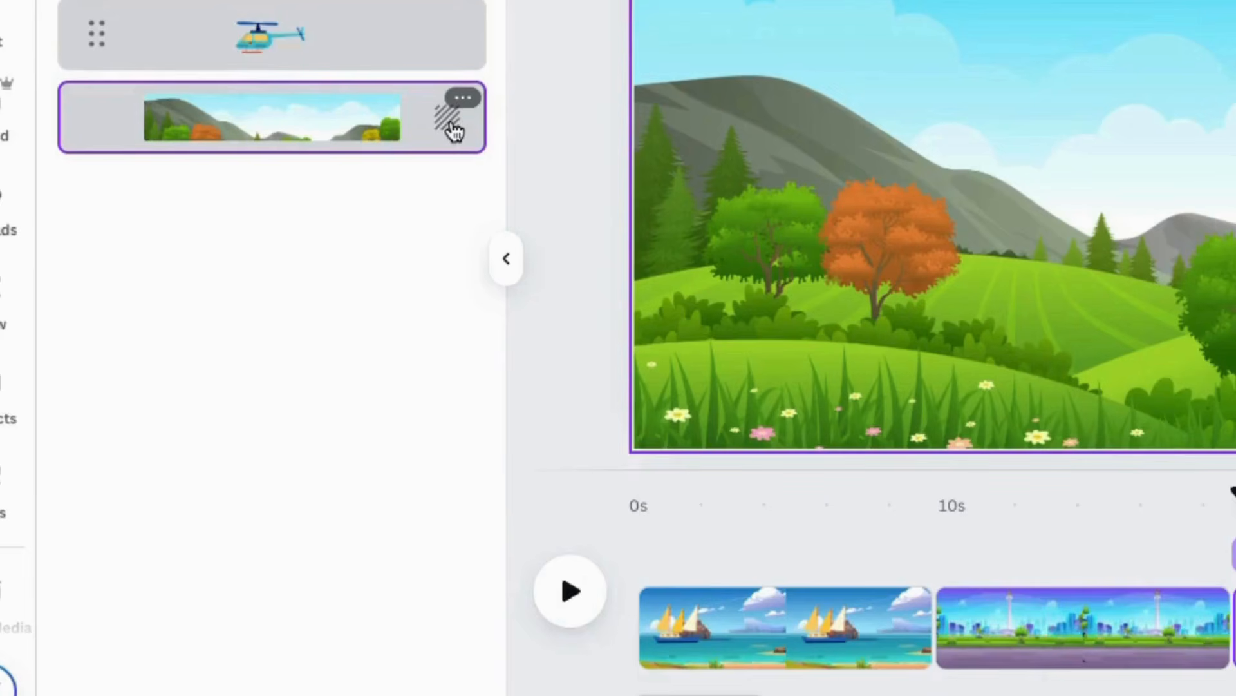
{"action": "right_click", "coordinate": [453, 131]}
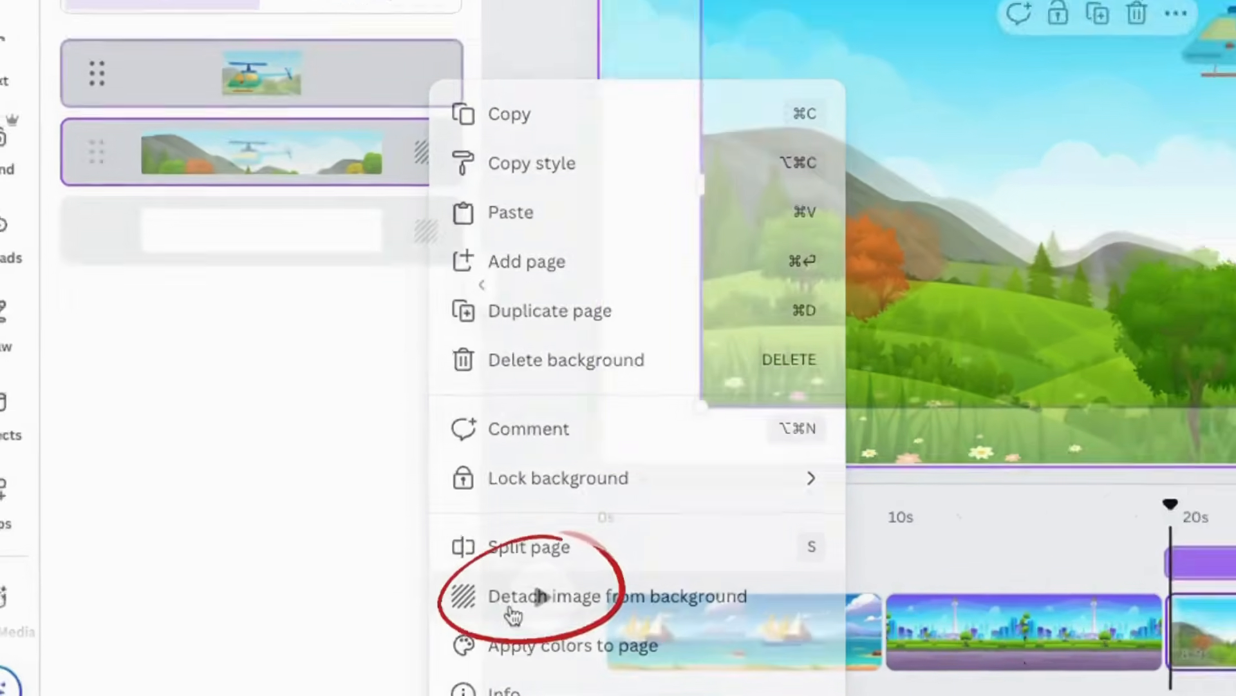
{"action": "left_click", "coordinate": [539, 602]}
Enlarge the detached landscape picture well beyond the page, keeping its lower left corner near the page's lower left corner.
{"action": "left_click_drag", "start_coordinate": [523, 306], "coordinate": [596, 432]}
{"action": "left_click_drag", "start_coordinate": [547, 226], "coordinate": [550, 333]}
{"action": "left_click_drag", "start_coordinate": [506, 149], "coordinate": [207, 35]}
{"action": "left_click_drag", "start_coordinate": [476, 483], "coordinate": [648, 299]}
{"action": "left_click_drag", "start_coordinate": [1011, 694], "coordinate": [981, 694]}
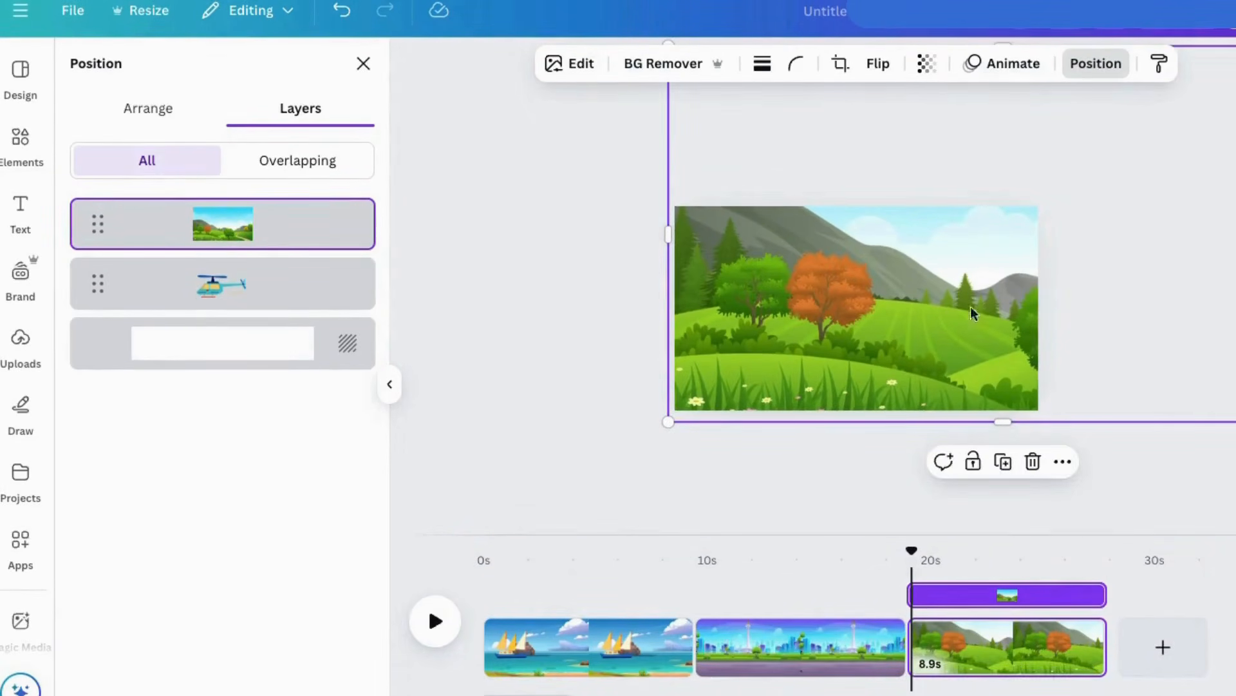
Move the landscape picture's layer below the helicopter and shift the helicopter slightly to the right.
{"action": "left_click_drag", "start_coordinate": [306, 208], "coordinate": [260, 316]}
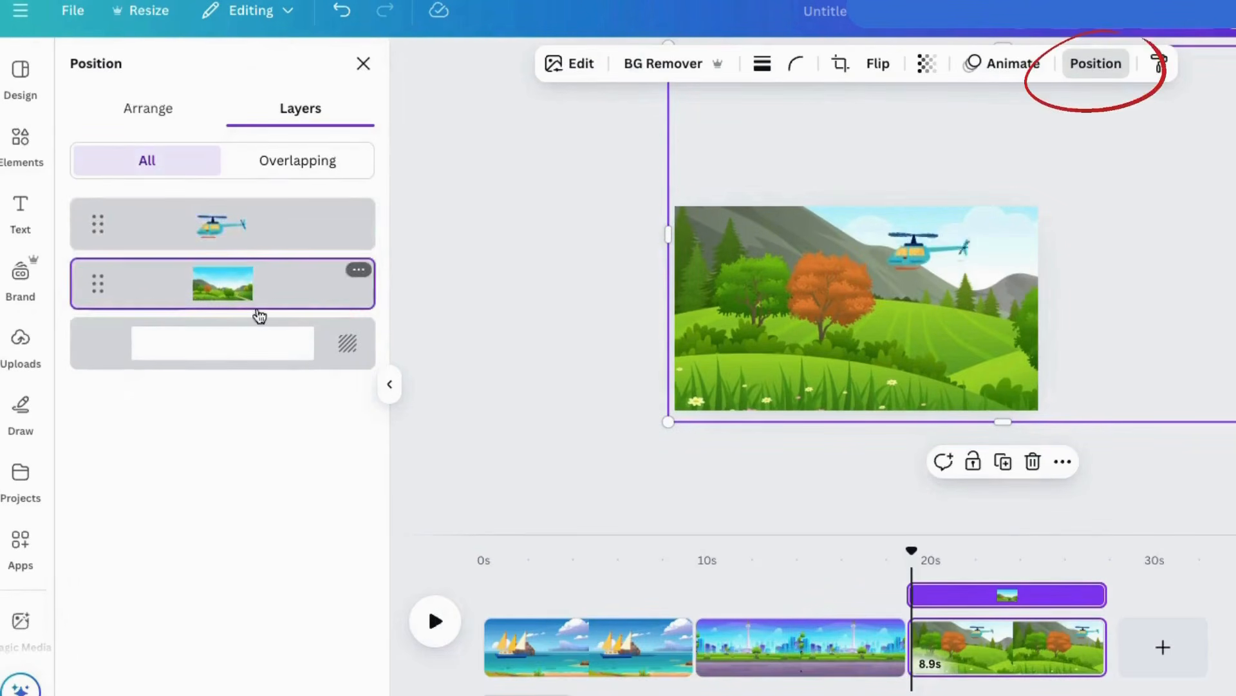
{"action": "left_click_drag", "start_coordinate": [910, 265], "coordinate": [944, 262]}
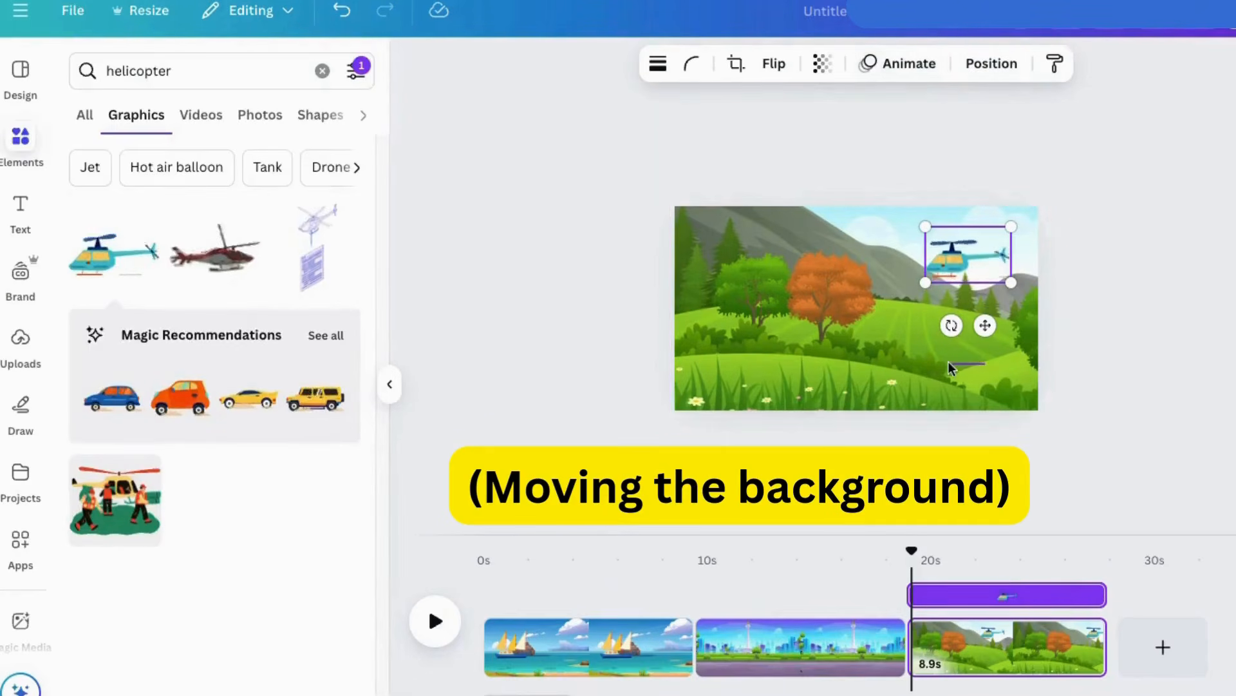
Create a custom animation that slides the landscape picture to the left, using the Steady movement style at about 40% of the speed range.
{"action": "left_click", "coordinate": [905, 336]}
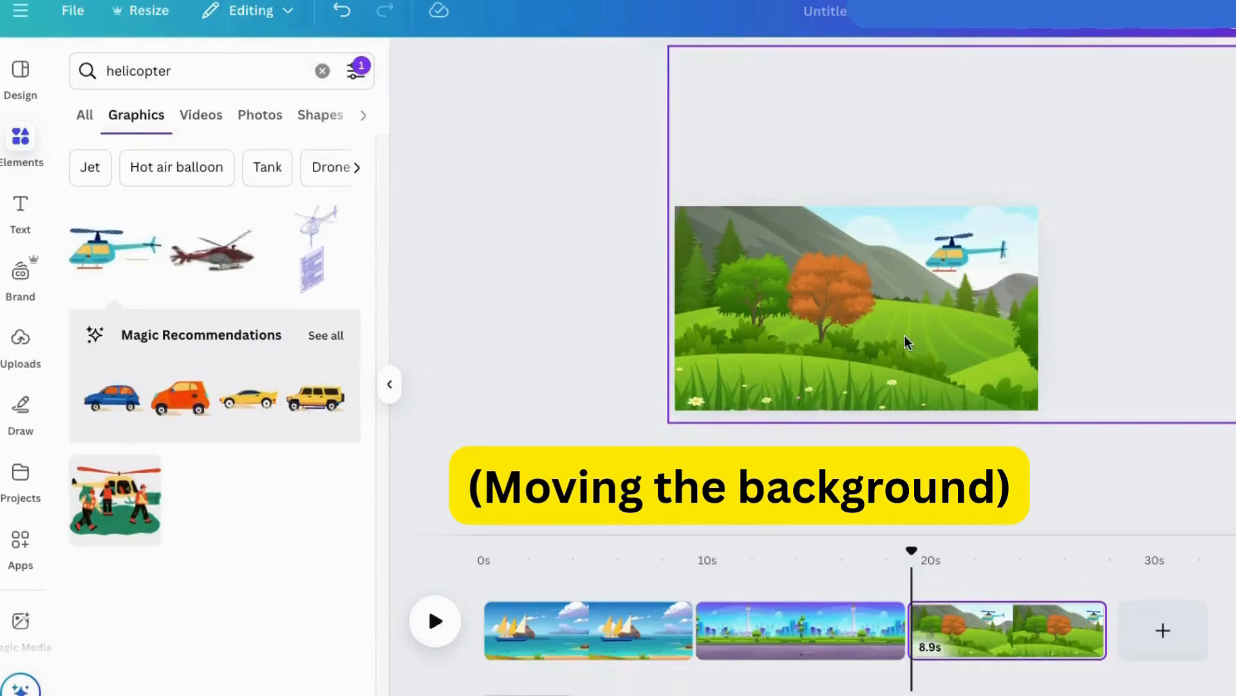
{"action": "left_click", "coordinate": [1011, 64]}
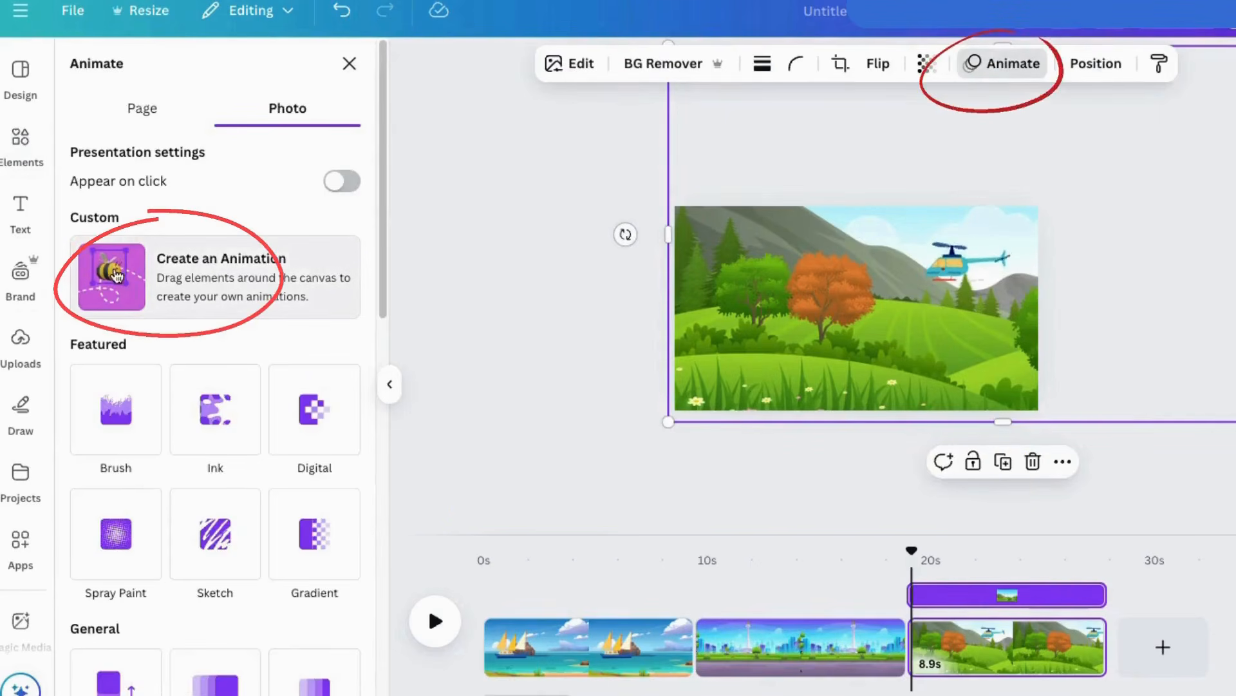
{"action": "left_click", "coordinate": [116, 276]}
{"action": "left_click_drag", "start_coordinate": [980, 342], "coordinate": [668, 350]}
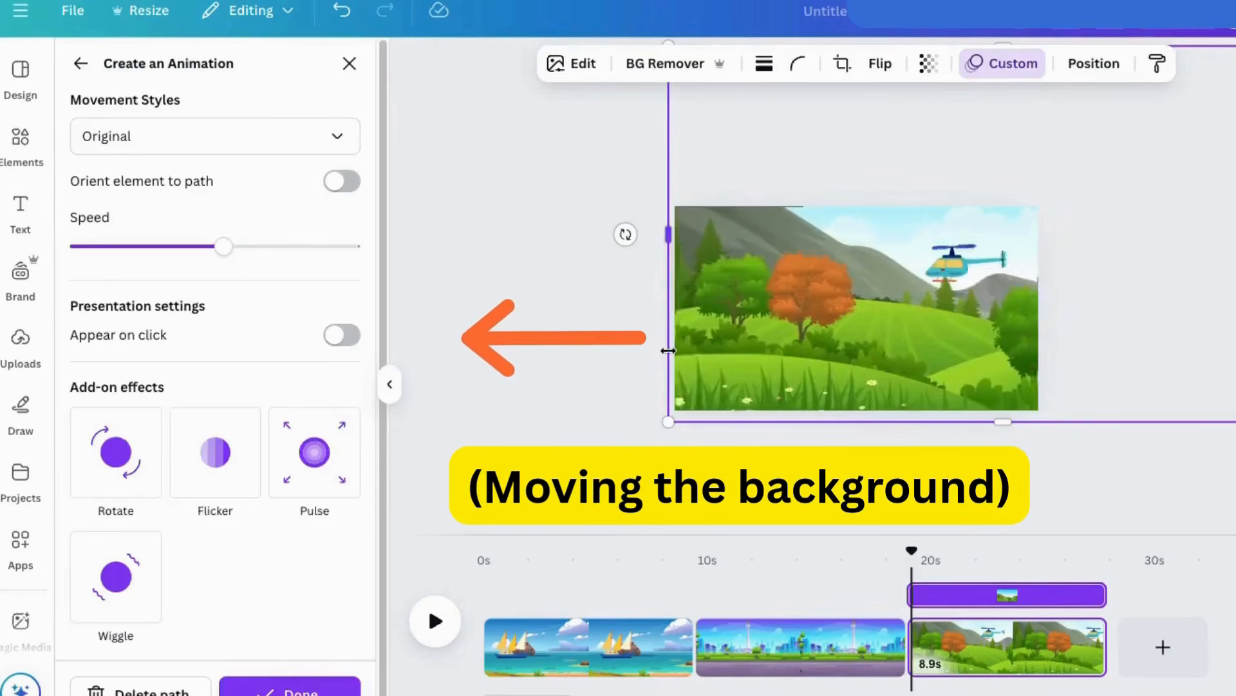
{"action": "left_click_drag", "start_coordinate": [1004, 353], "coordinate": [747, 381]}
{"action": "left_click", "coordinate": [94, 138]}
{"action": "left_click", "coordinate": [116, 268]}
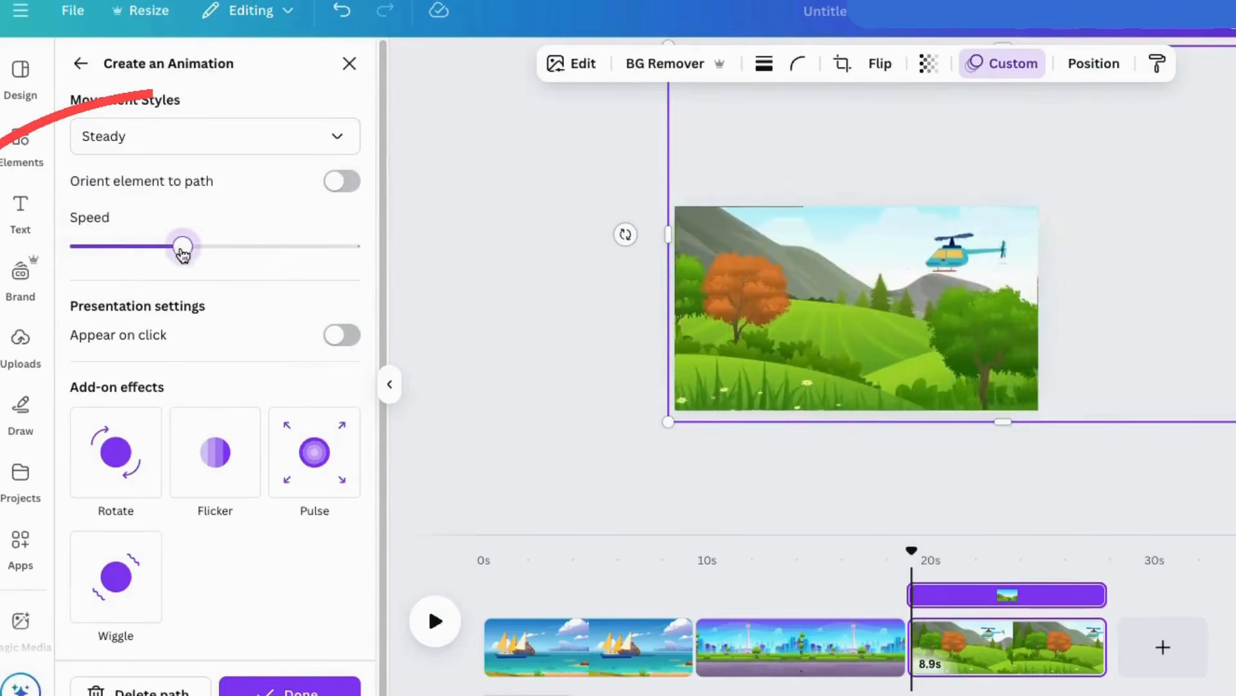
Flip the helicopter horizontally and move it mostly beyond the page's left edge at sky height.
{"action": "left_click", "coordinate": [949, 266]}
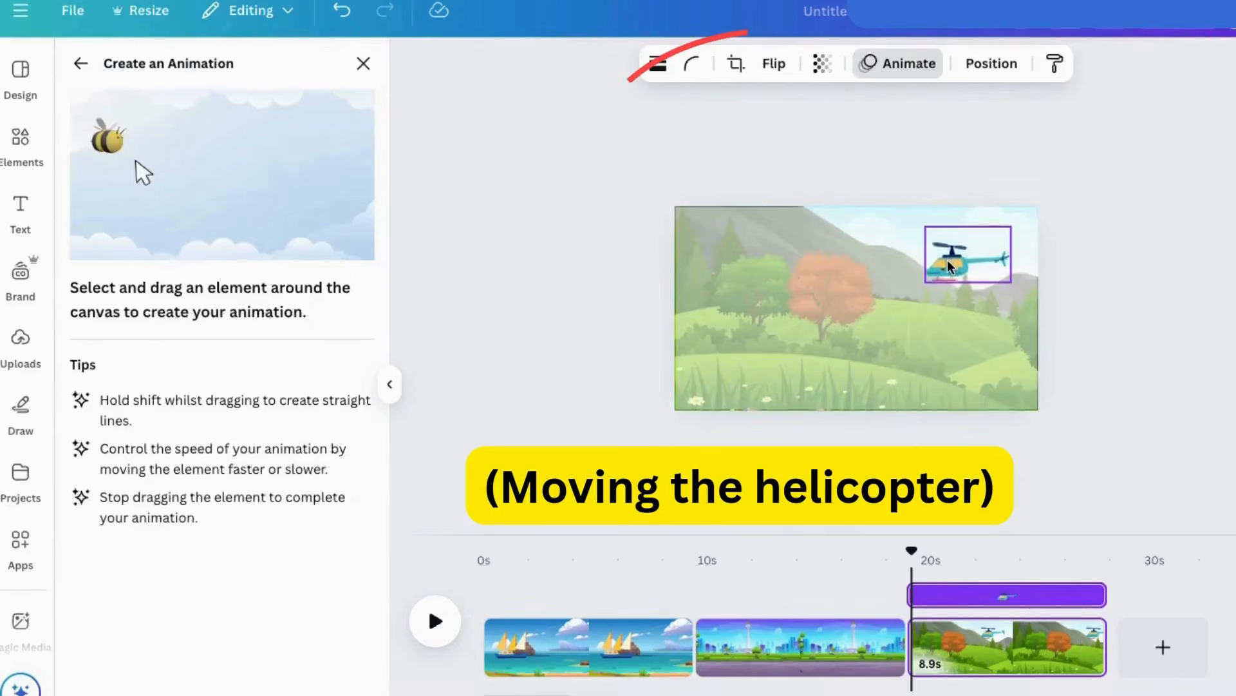
{"action": "left_click", "coordinate": [773, 67]}
{"action": "left_click", "coordinate": [782, 111]}
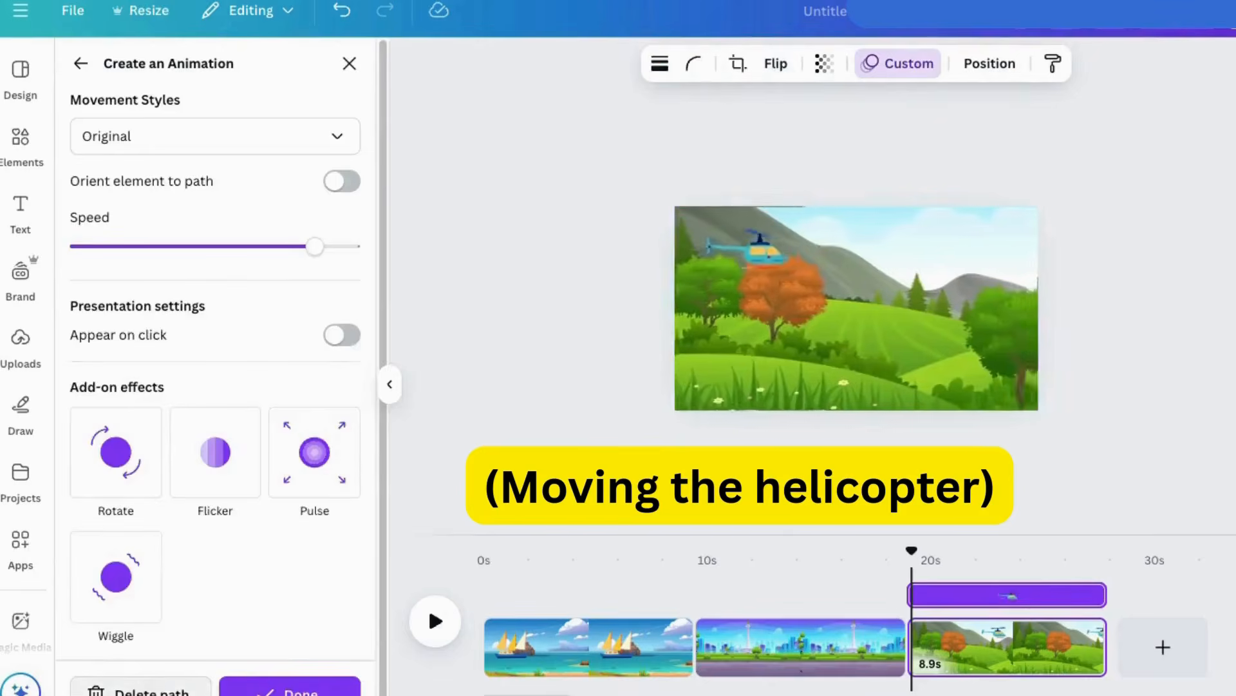
{"action": "left_click", "coordinate": [930, 264]}
{"action": "left_click", "coordinate": [964, 173]}
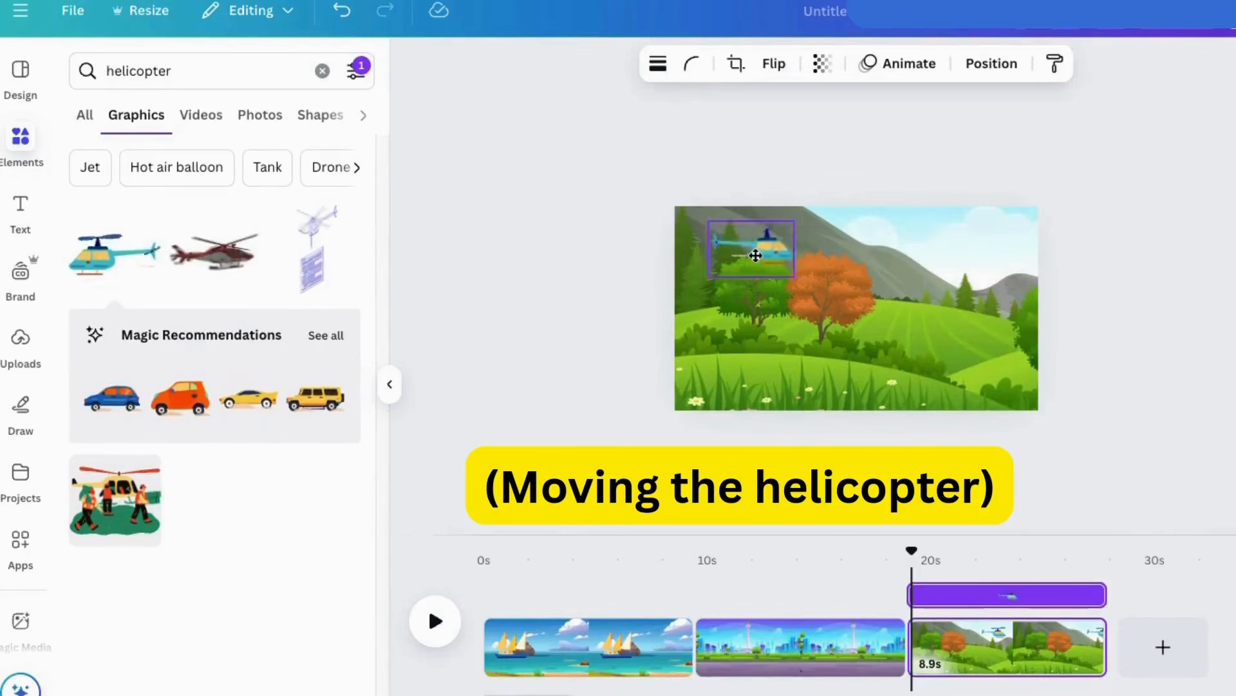
{"action": "left_click_drag", "start_coordinate": [680, 252], "coordinate": [673, 249]}
Create a custom animation that flies the helicopter across the page to the right, slow it to about a quarter of the speed range and preview it.
{"action": "left_click", "coordinate": [911, 67]}
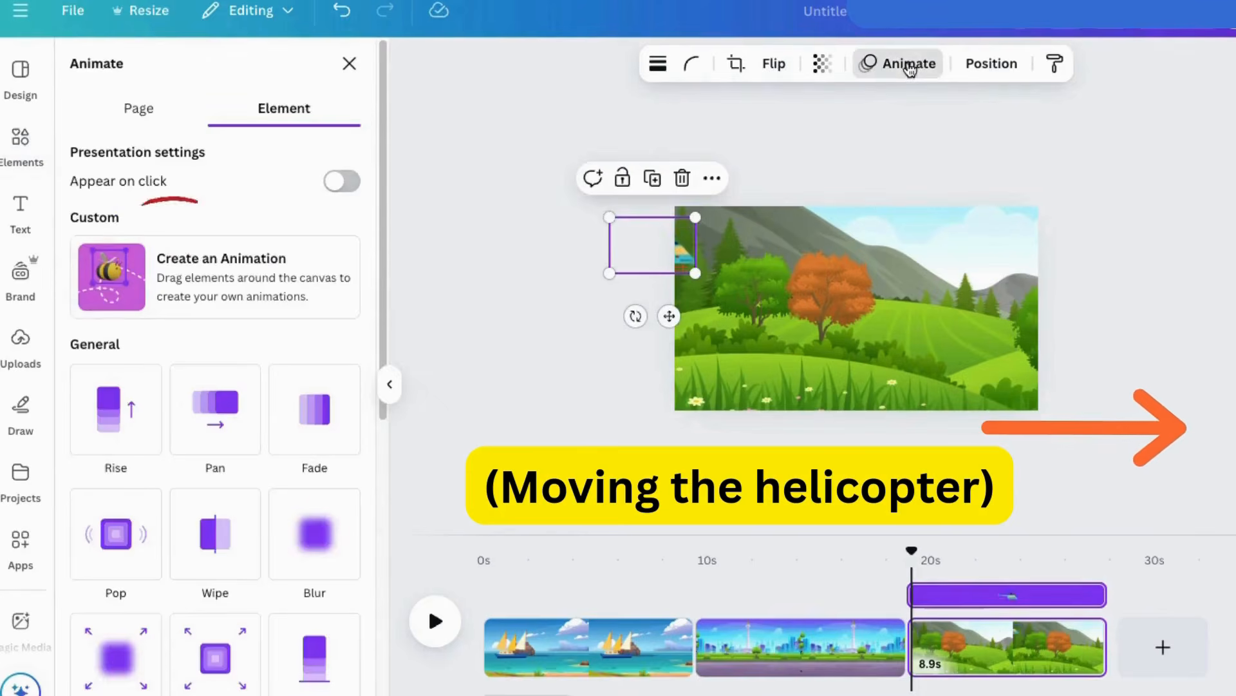
{"action": "left_click", "coordinate": [169, 270]}
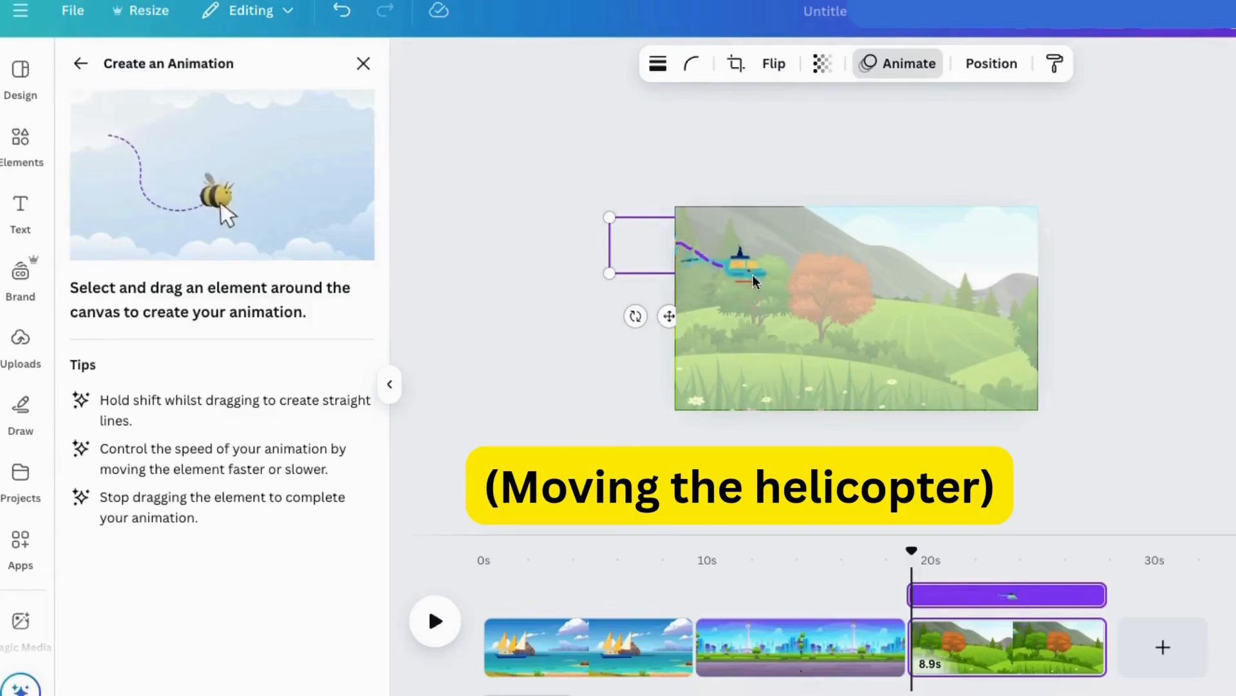
{"action": "left_click_drag", "start_coordinate": [962, 282], "coordinate": [963, 282]}
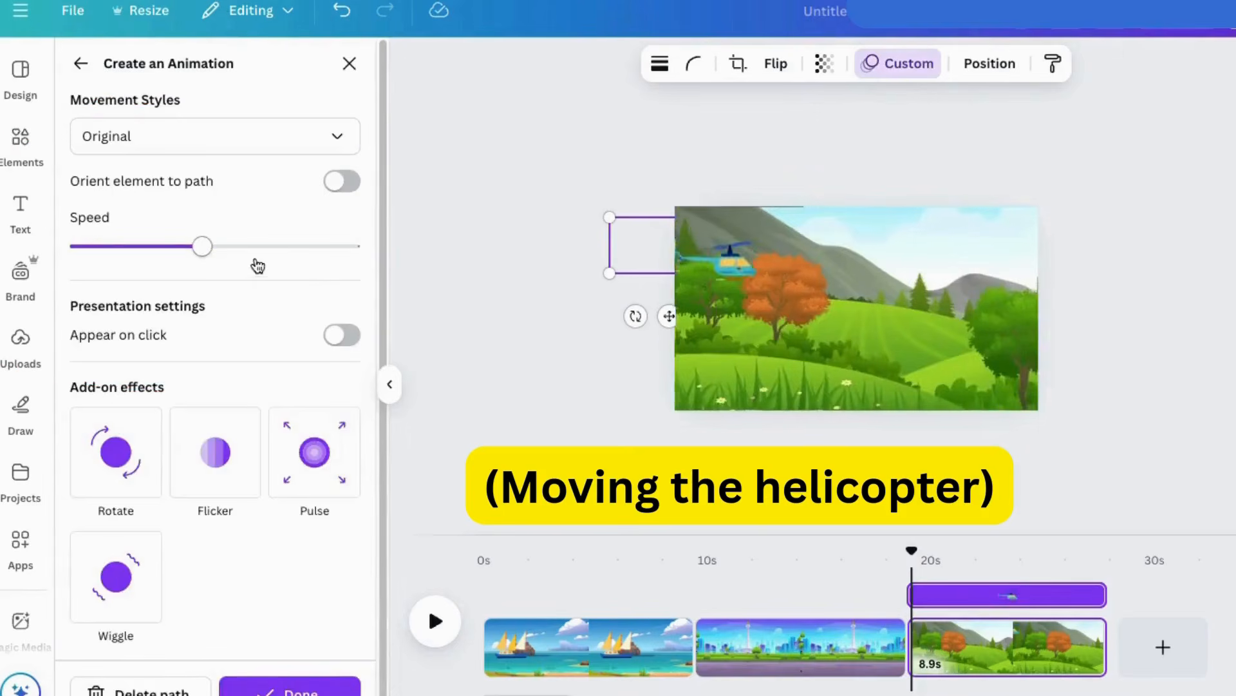
{"action": "left_click_drag", "start_coordinate": [214, 246], "coordinate": [138, 251]}
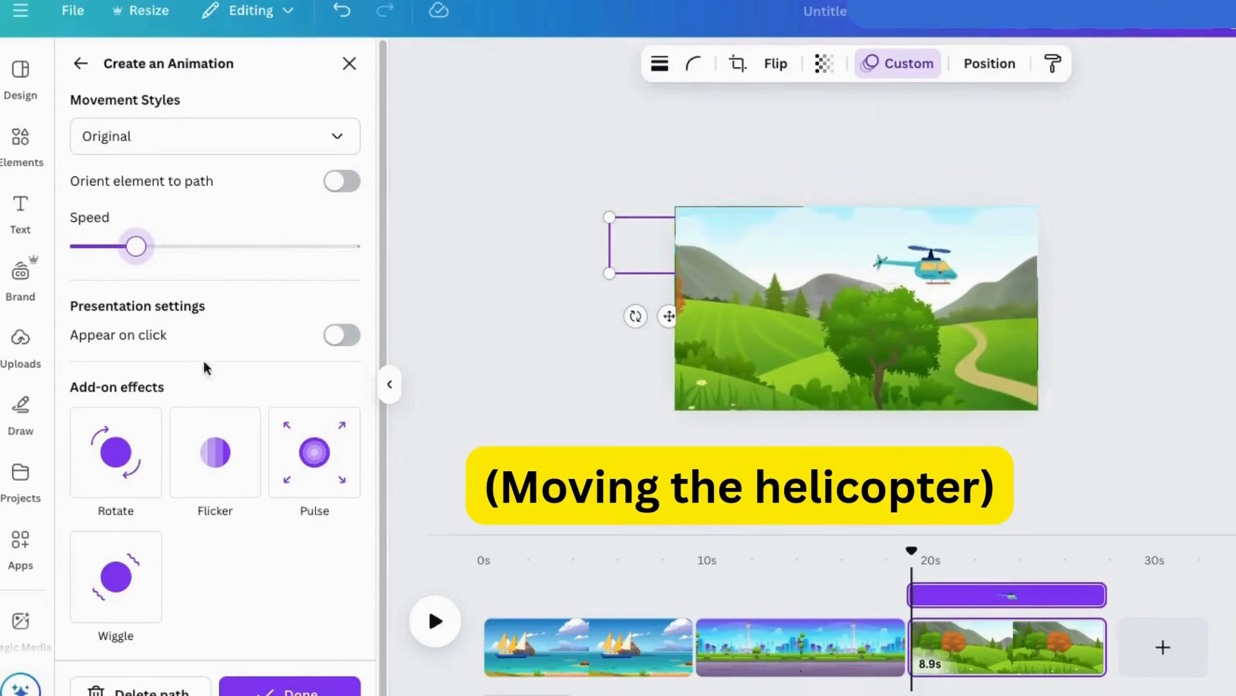
{"action": "left_click", "coordinate": [290, 687]}
{"action": "key", "text": "space"}
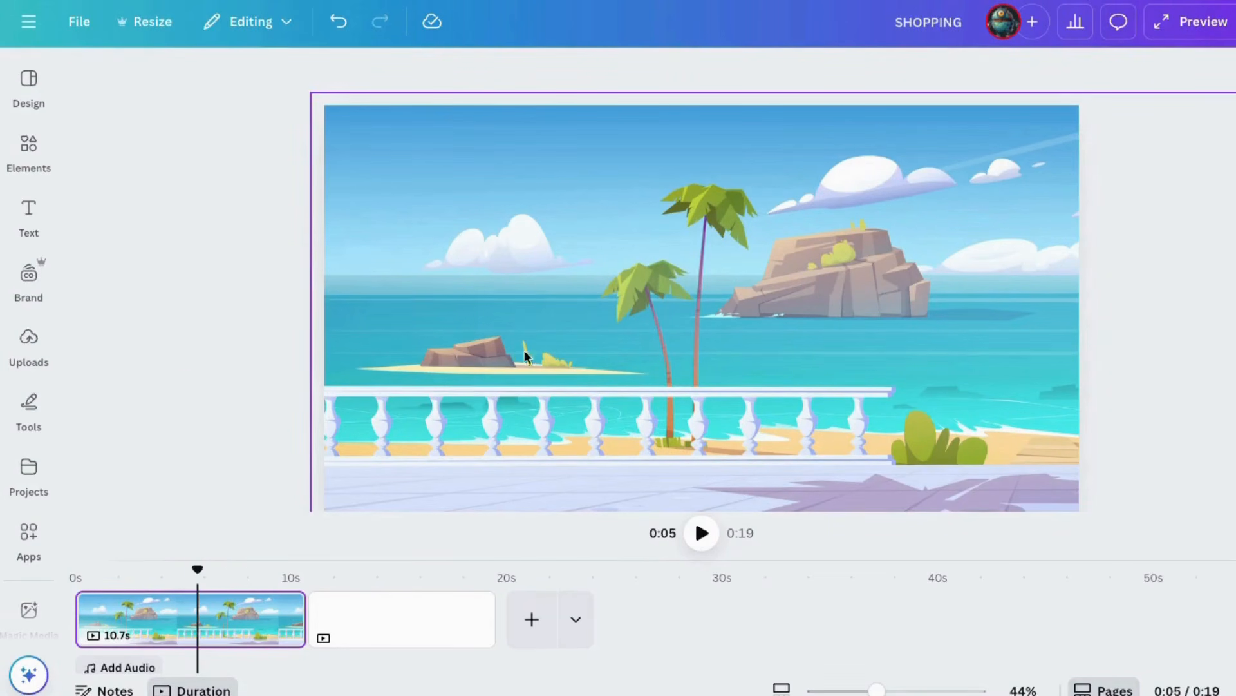
In the SHOPPING design, view the beach terrace page at 39% zoom and return the playhead to the start of that page.
{"action": "left_click_drag", "start_coordinate": [876, 689], "coordinate": [844, 689]}
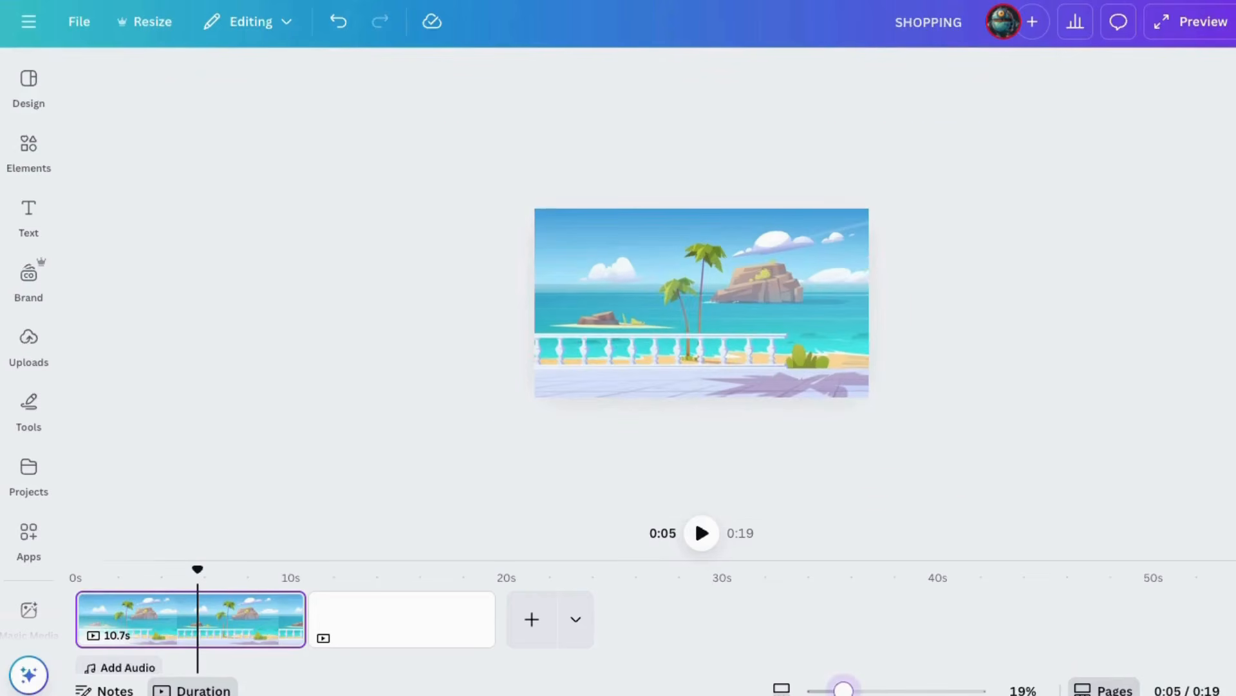
{"action": "left_click_drag", "start_coordinate": [702, 348], "coordinate": [863, 311]}
{"action": "left_click", "coordinate": [593, 483]}
{"action": "left_click_drag", "start_coordinate": [843, 690], "coordinate": [873, 689]}
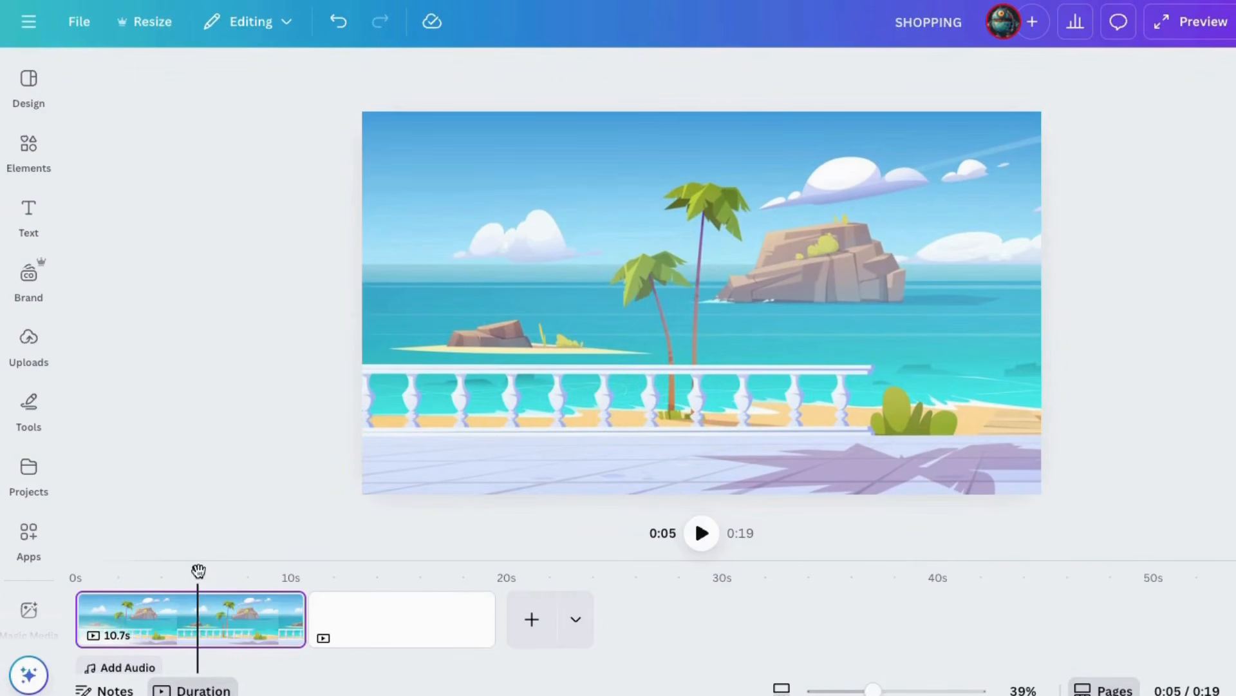
{"action": "left_click", "coordinate": [248, 632]}
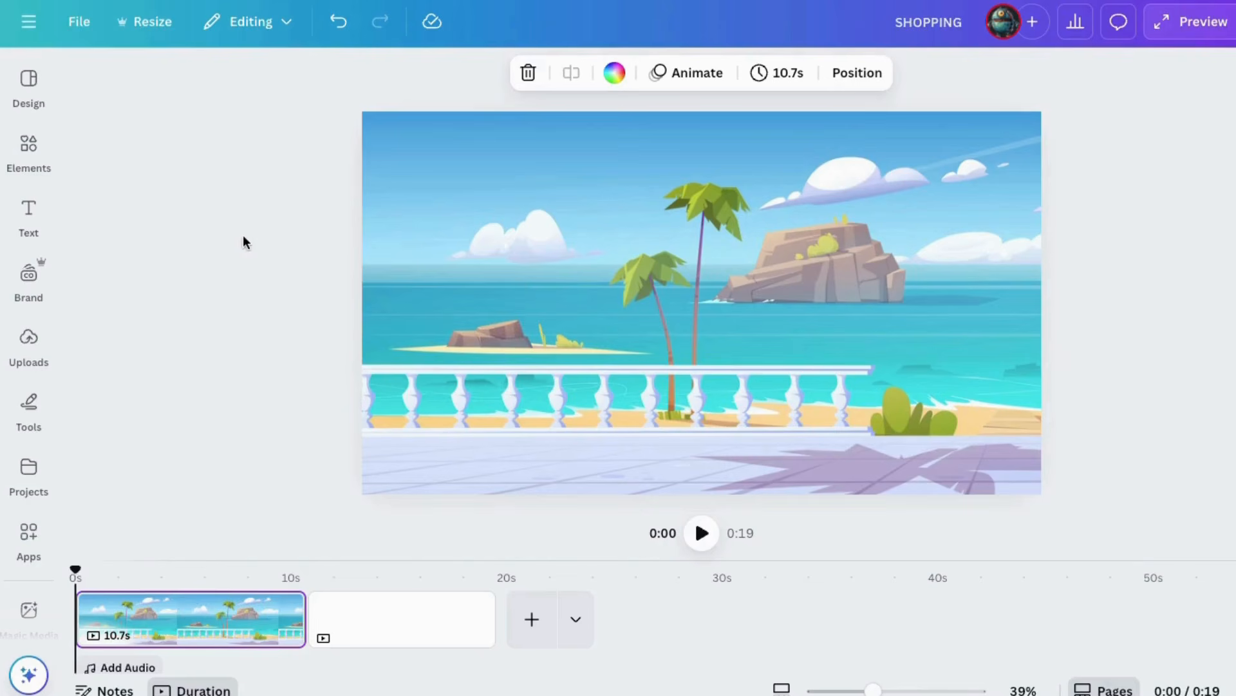
Search the elements for "walk", filter the results to Animated and show all matching graphics.
{"action": "left_click", "coordinate": [28, 149]}
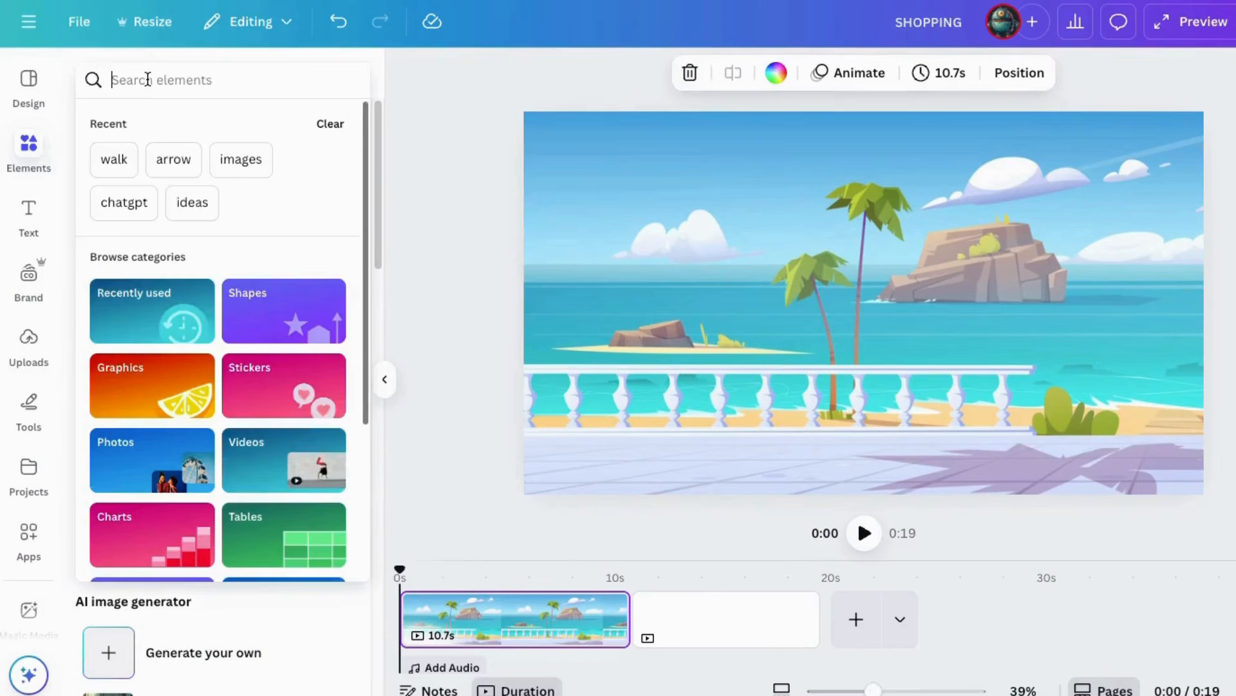
{"action": "type", "text": "walk"}
{"action": "key", "text": "Return"}
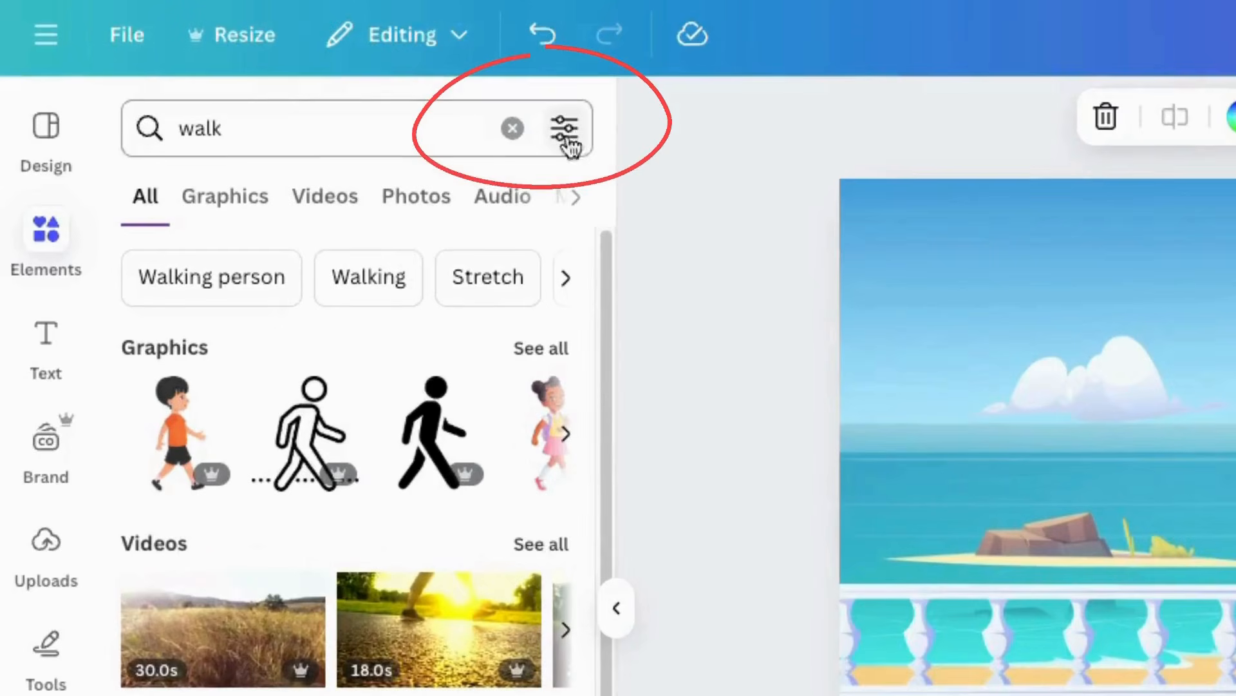
{"action": "left_click", "coordinate": [549, 124]}
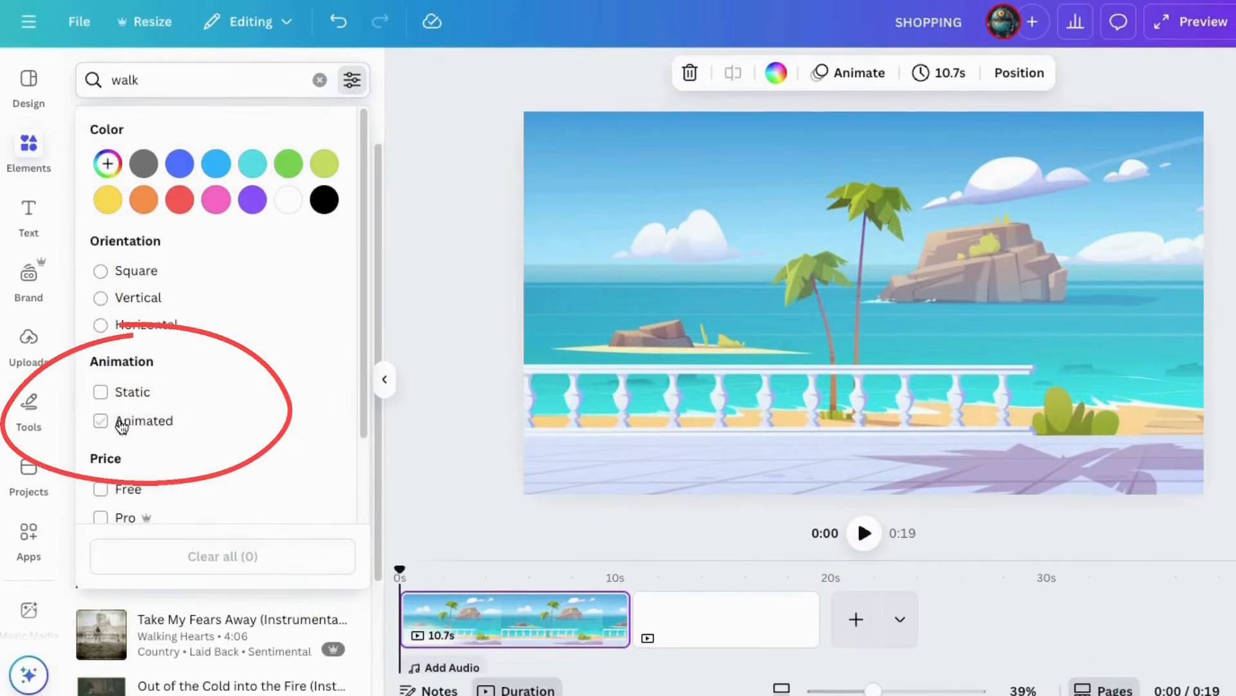
{"action": "left_click", "coordinate": [372, 248]}
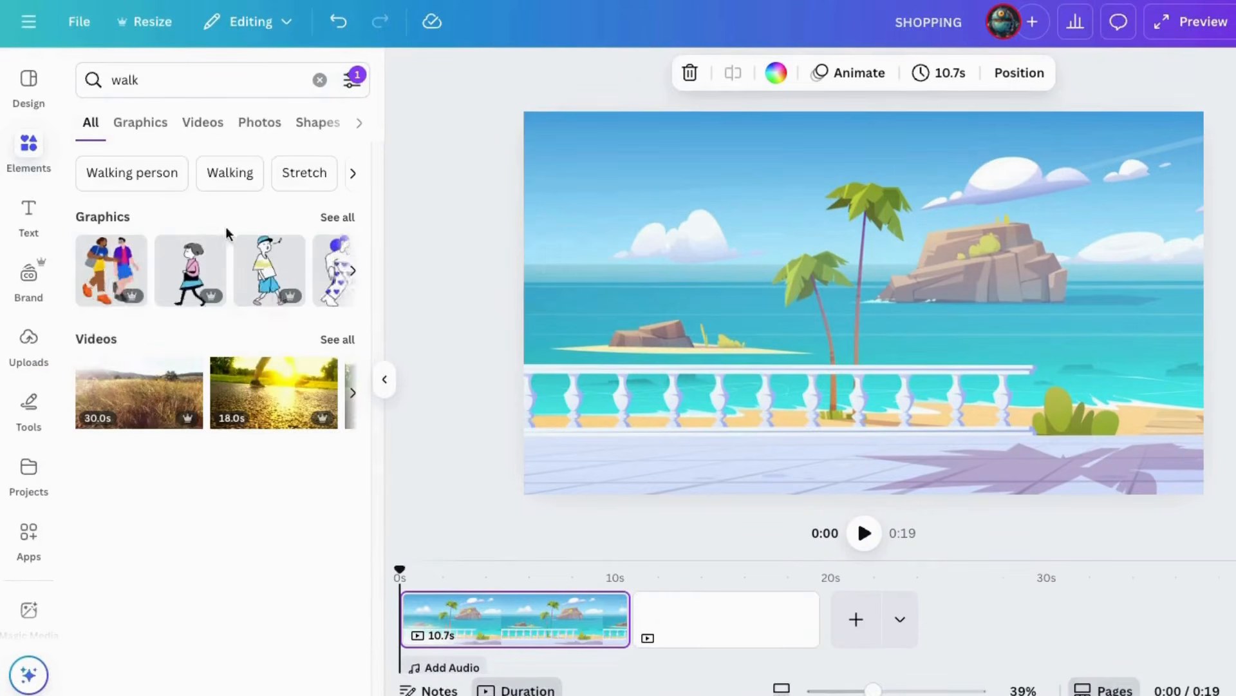
{"action": "left_click", "coordinate": [334, 215]}
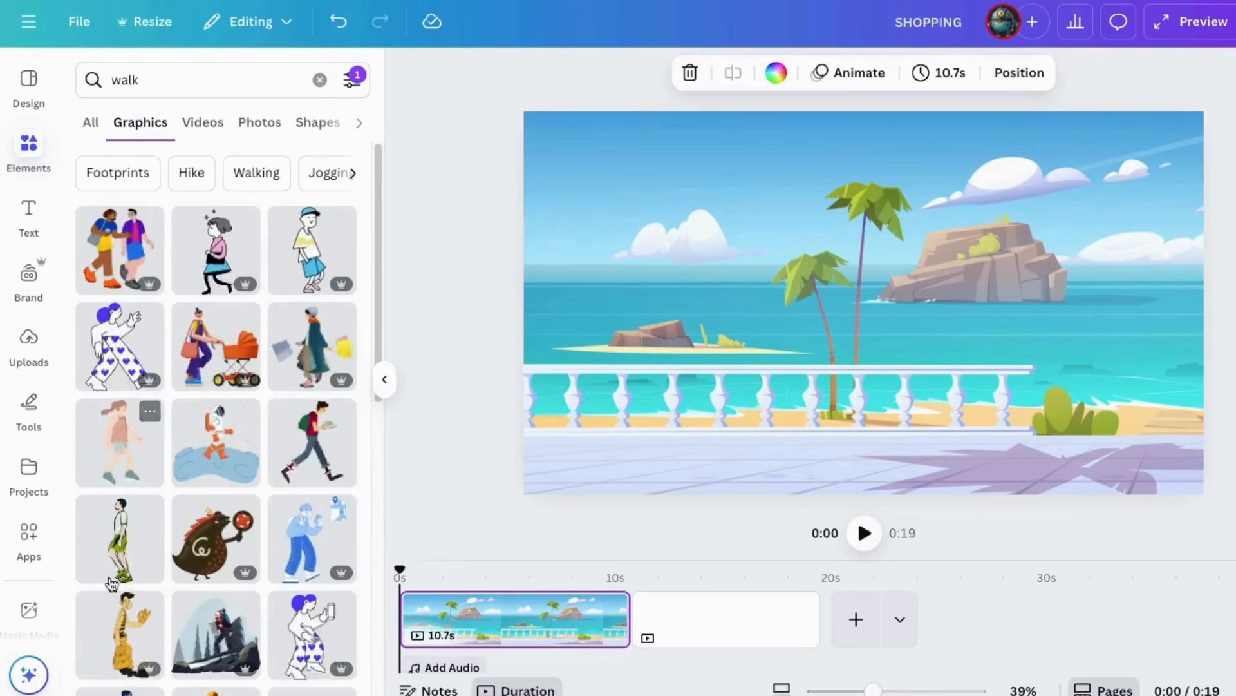
Add the walking woman with a teal coat and shopping bags to the page and flip her horizontally.
{"action": "left_click", "coordinate": [324, 361]}
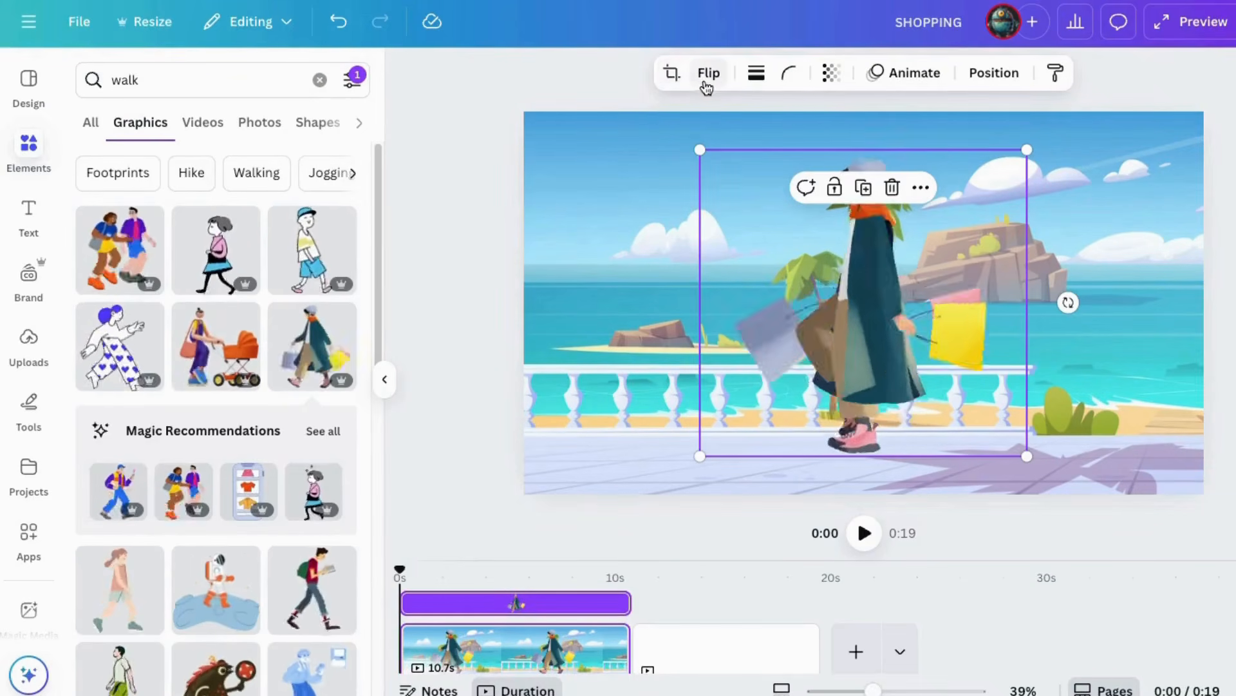
{"action": "left_click", "coordinate": [707, 87]}
Scale the shopping woman down to about three quarters and place her on the terrace just beyond the page's left edge.
{"action": "left_click_drag", "start_coordinate": [883, 297], "coordinate": [689, 313]}
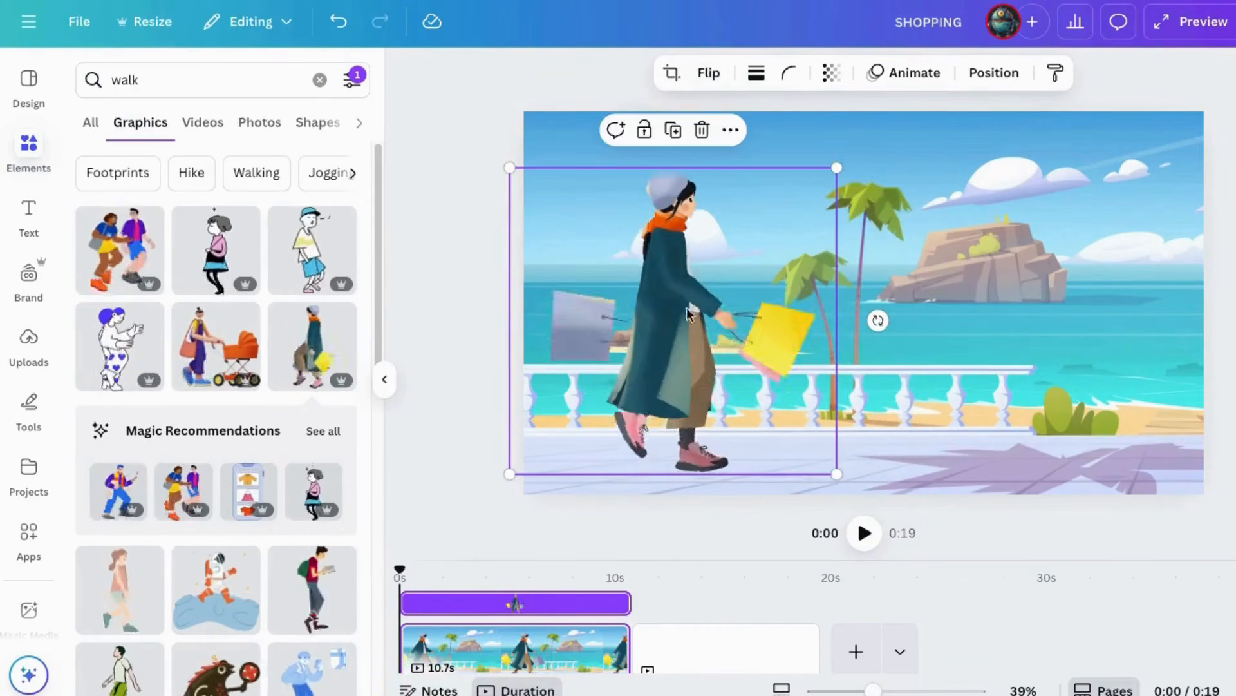
{"action": "left_click_drag", "start_coordinate": [837, 168], "coordinate": [761, 239]}
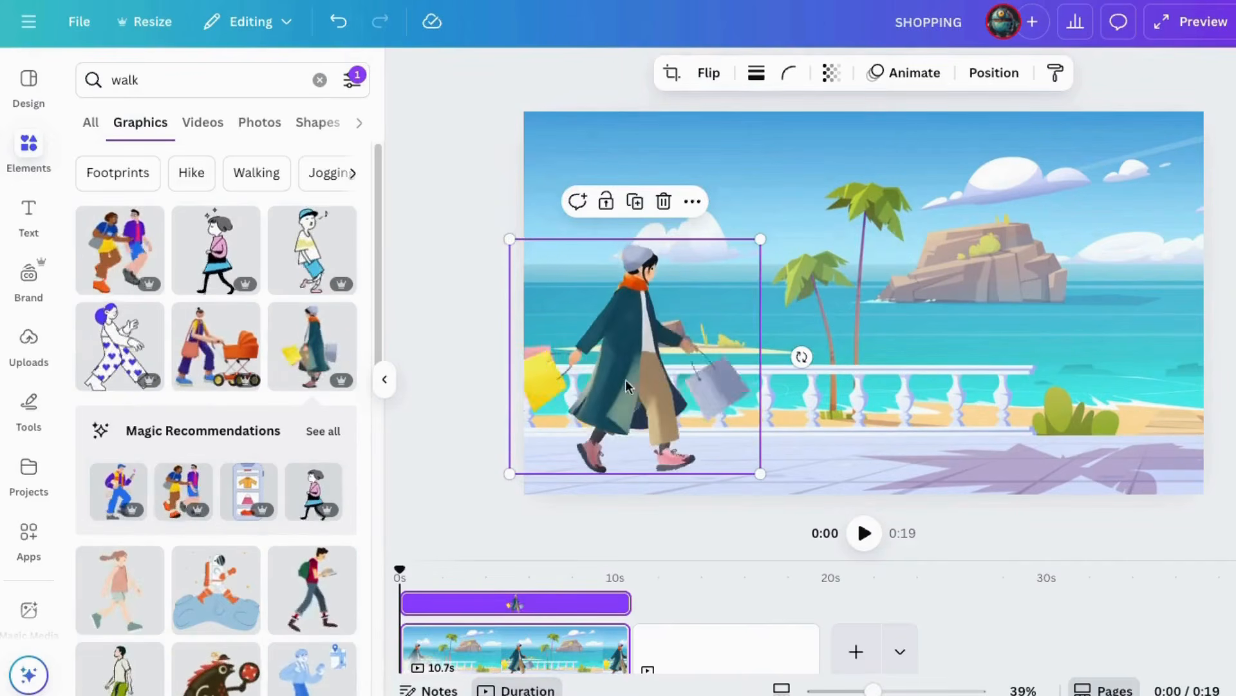
{"action": "left_click_drag", "start_coordinate": [625, 385], "coordinate": [585, 385]}
{"action": "left_click_drag", "start_coordinate": [709, 447], "coordinate": [535, 448]}
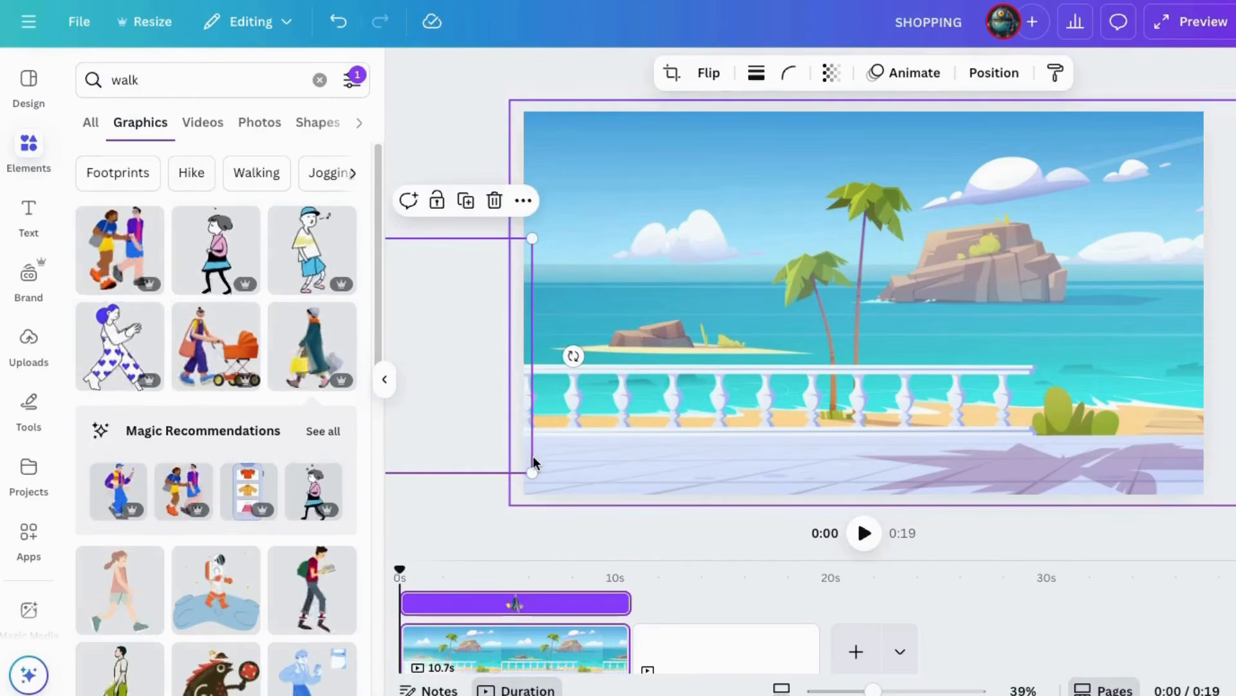
Create a custom animation that moves the shopping woman along a roughly horizontal path across the page and beyond its right edge.
{"action": "left_click", "coordinate": [912, 78]}
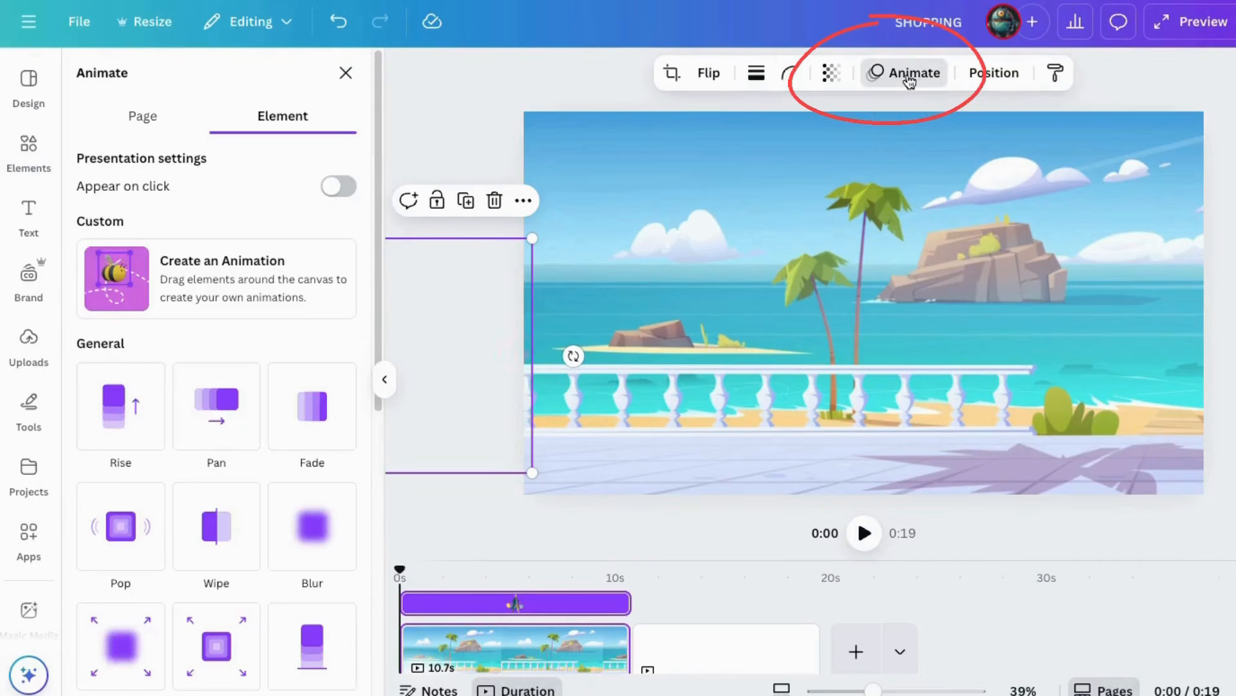
{"action": "left_click", "coordinate": [157, 280]}
{"action": "left_click_drag", "start_coordinate": [525, 371], "coordinate": [540, 367]}
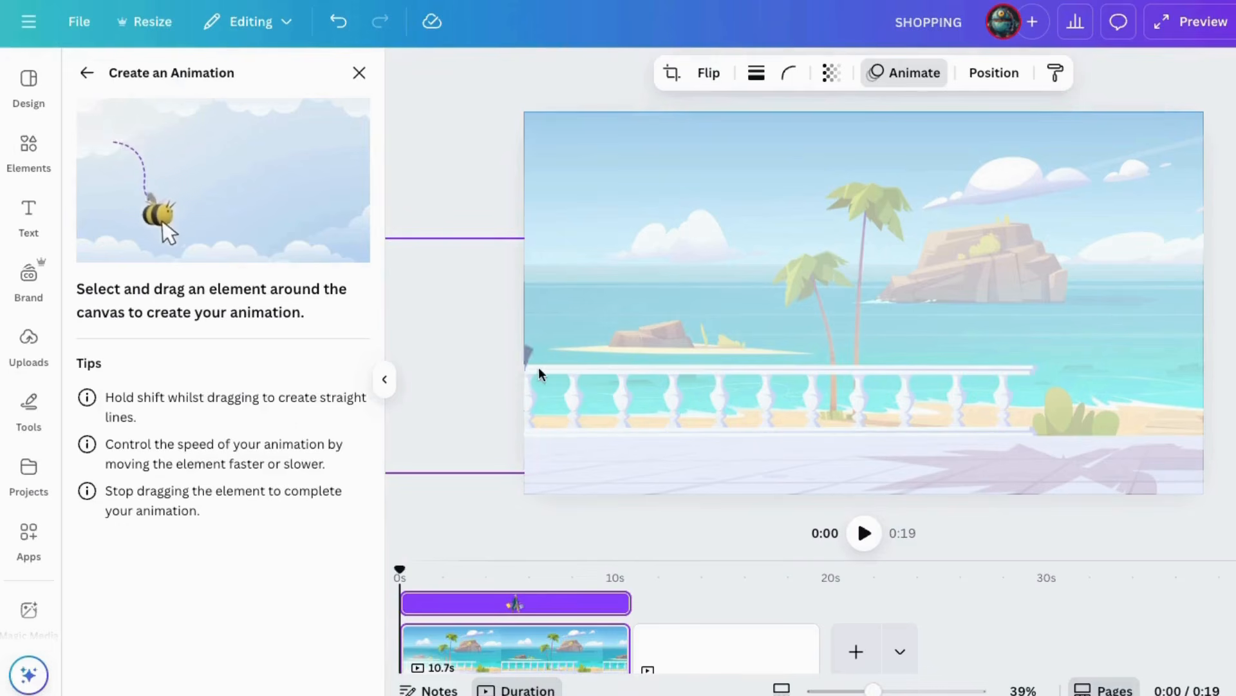
{"action": "mouse_move", "coordinate": [649, 387]}
{"action": "left_mouse_down"}
{"action": "mouse_move", "coordinate": [977, 371]}
{"action": "mouse_move", "coordinate": [1230, 377]}
{"action": "left_mouse_up"}
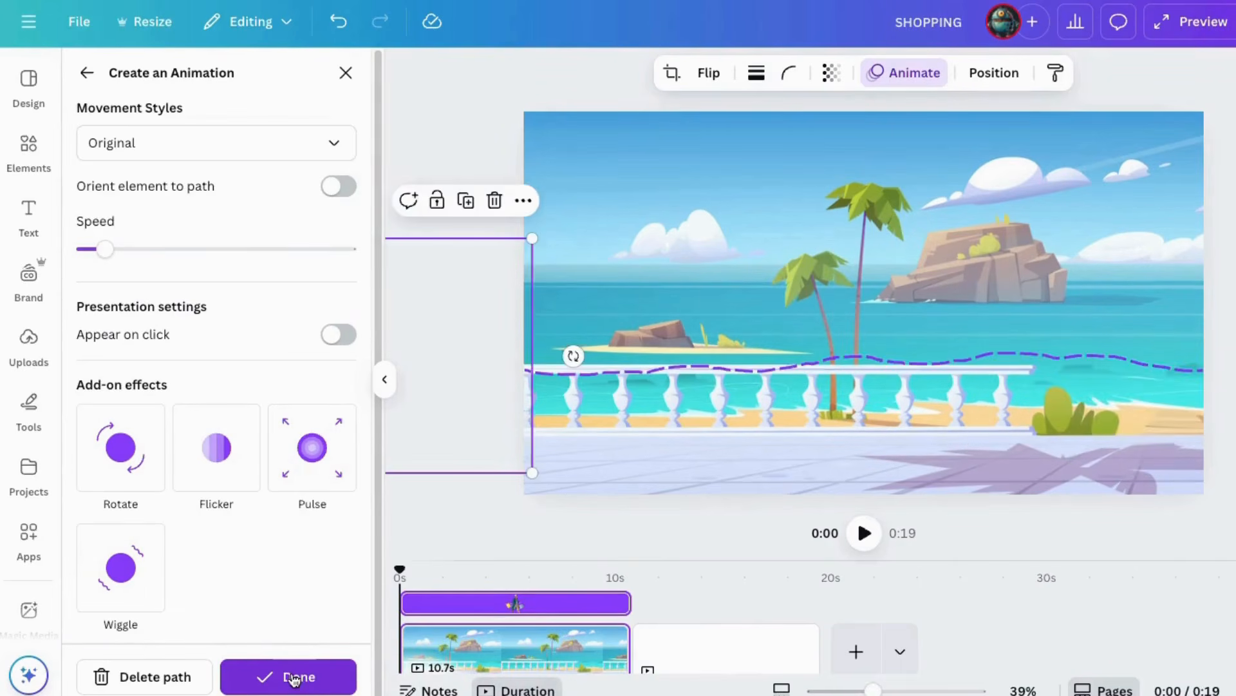
{"action": "left_click", "coordinate": [293, 677]}
{"action": "left_click_drag", "start_coordinate": [525, 371], "coordinate": [534, 370]}
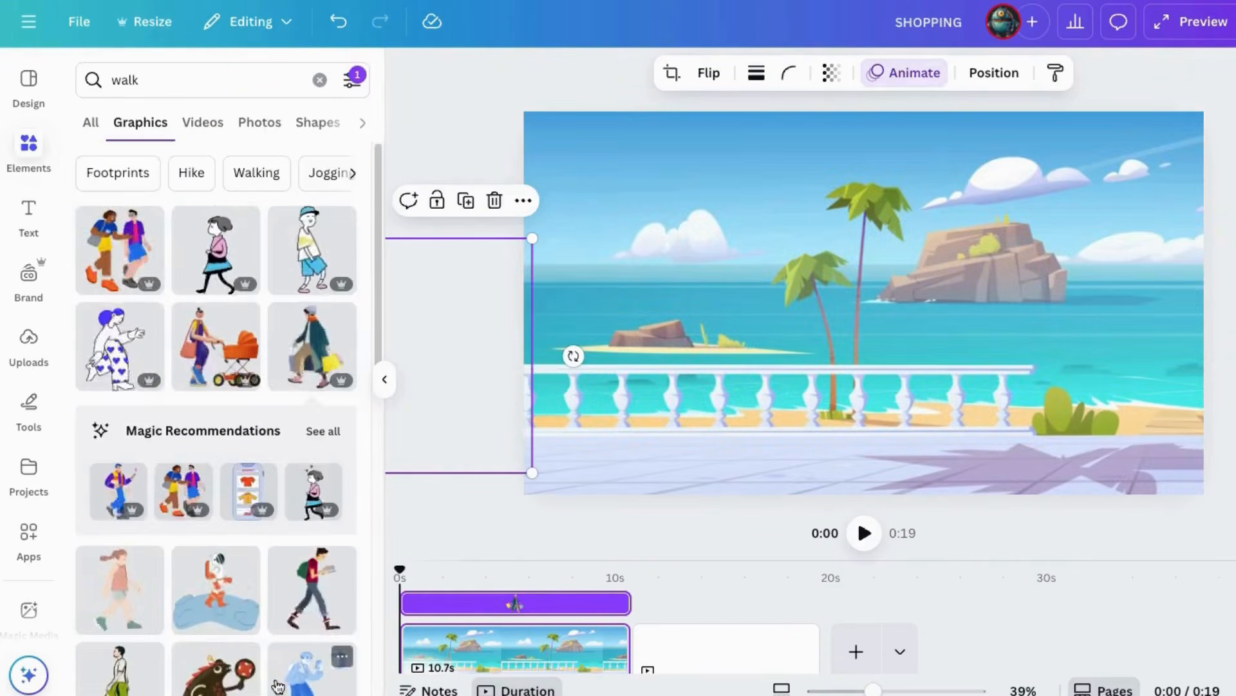
Clear the walk search and add a subheading reading "SHOPPING" to the beach terrace page.
{"action": "left_click", "coordinate": [319, 80]}
{"action": "left_click", "coordinate": [29, 208]}
{"action": "left_click", "coordinate": [477, 505]}
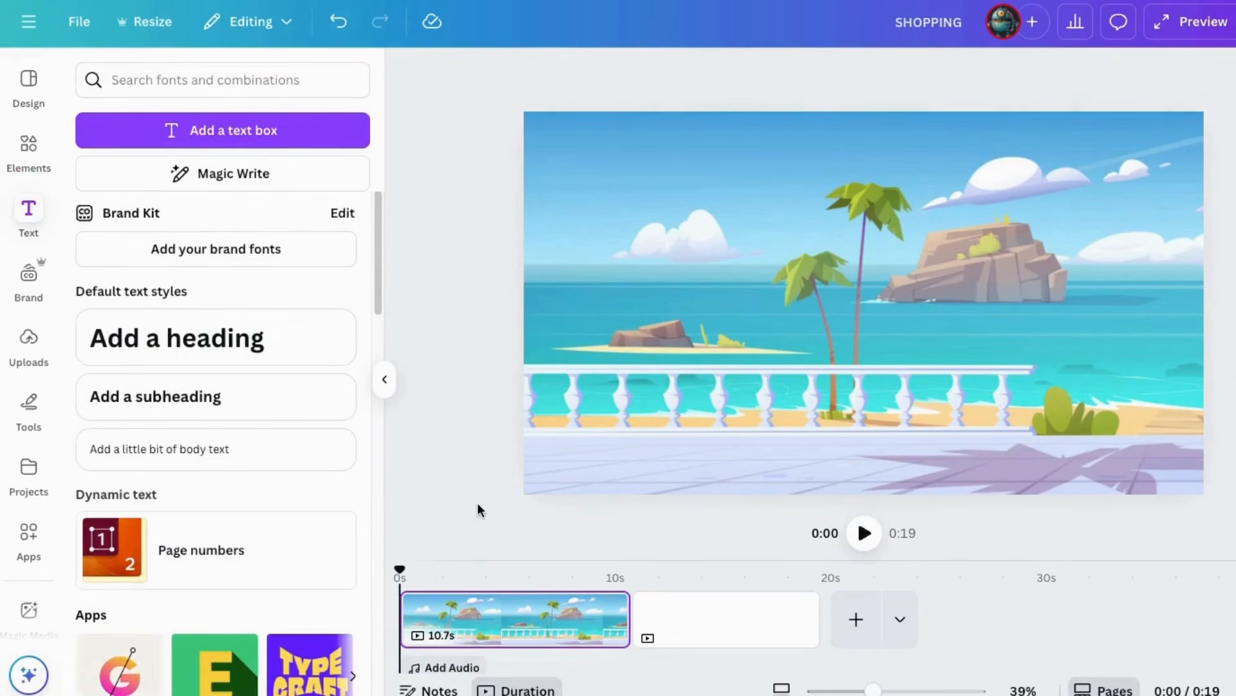
{"action": "left_click", "coordinate": [173, 402]}
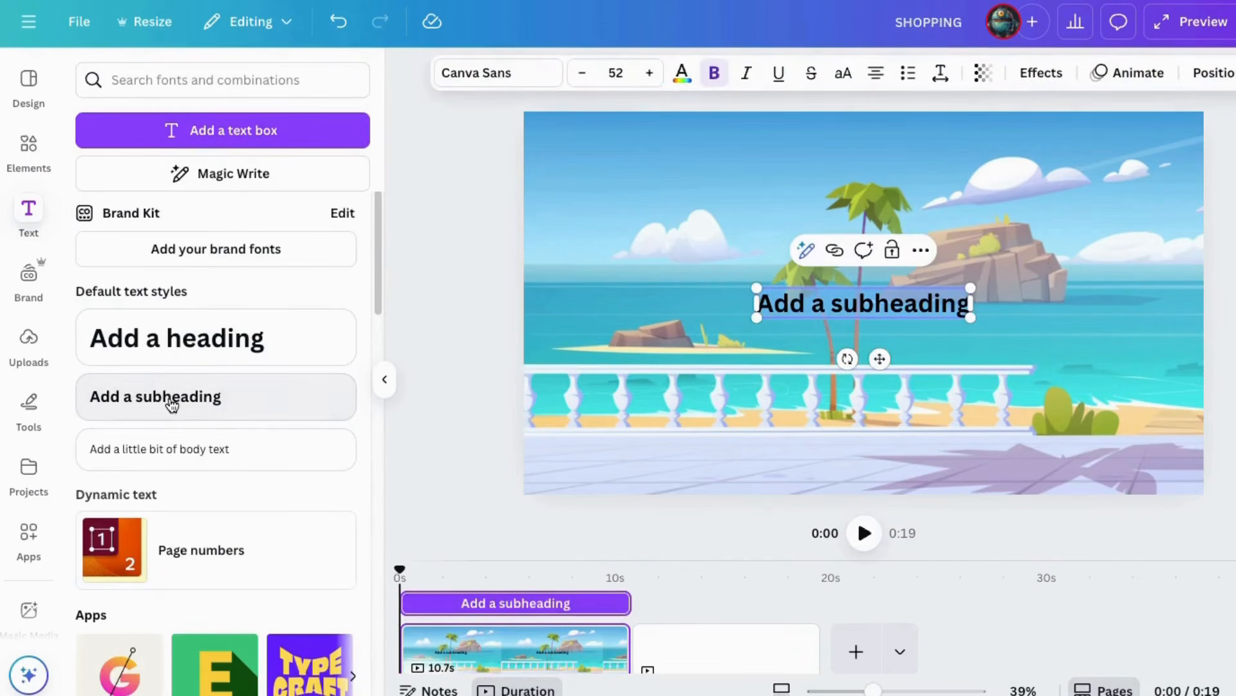
{"action": "type", "text": "SHOPPING"}
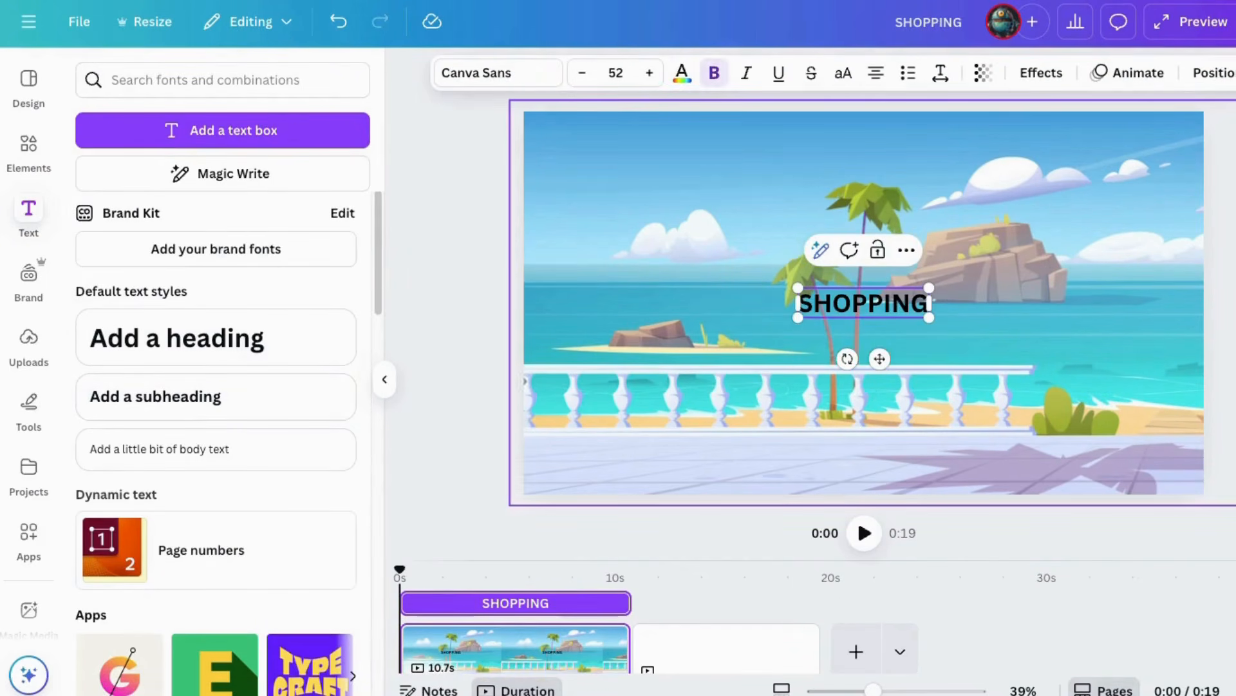
Set the SHOPPING text's font to Anton and enlarge it to about two thirds of the page width.
{"action": "left_click_drag", "start_coordinate": [796, 288], "coordinate": [558, 203]}
{"action": "left_click", "coordinate": [498, 76]}
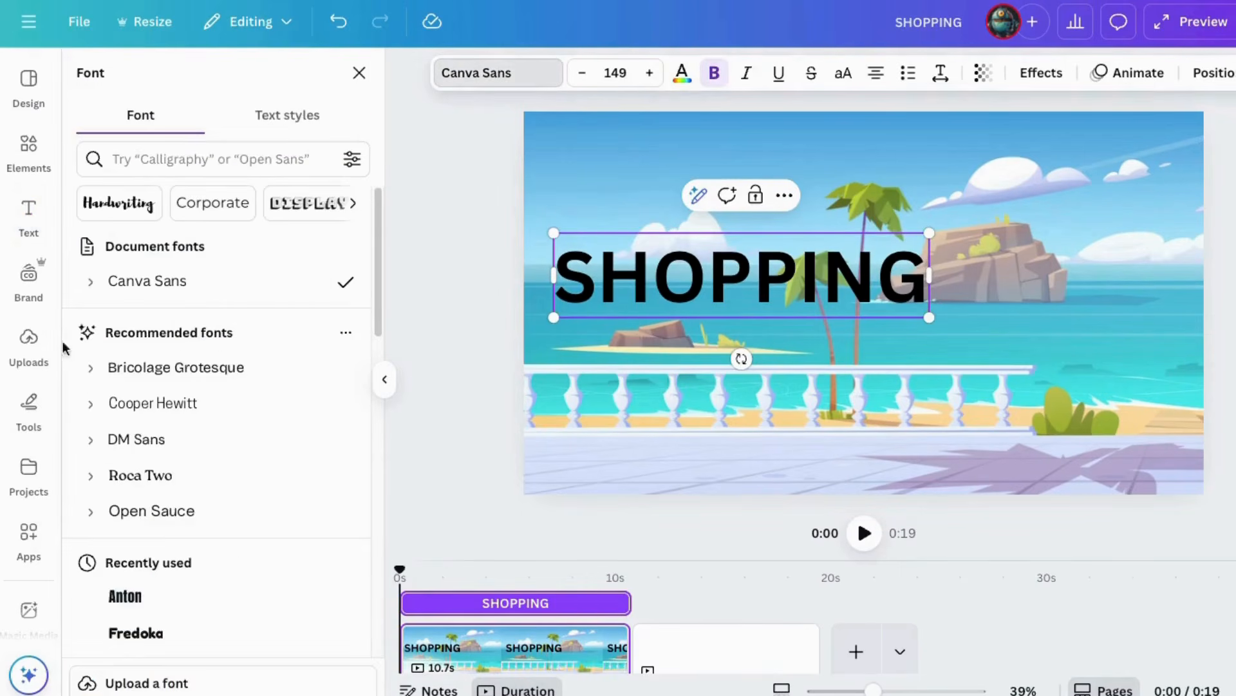
{"action": "left_click", "coordinate": [132, 596]}
{"action": "left_click_drag", "start_coordinate": [866, 320], "coordinate": [1072, 386]}
{"action": "left_click", "coordinate": [449, 181]}
{"action": "left_click", "coordinate": [827, 331]}
{"action": "left_click", "coordinate": [507, 205]}
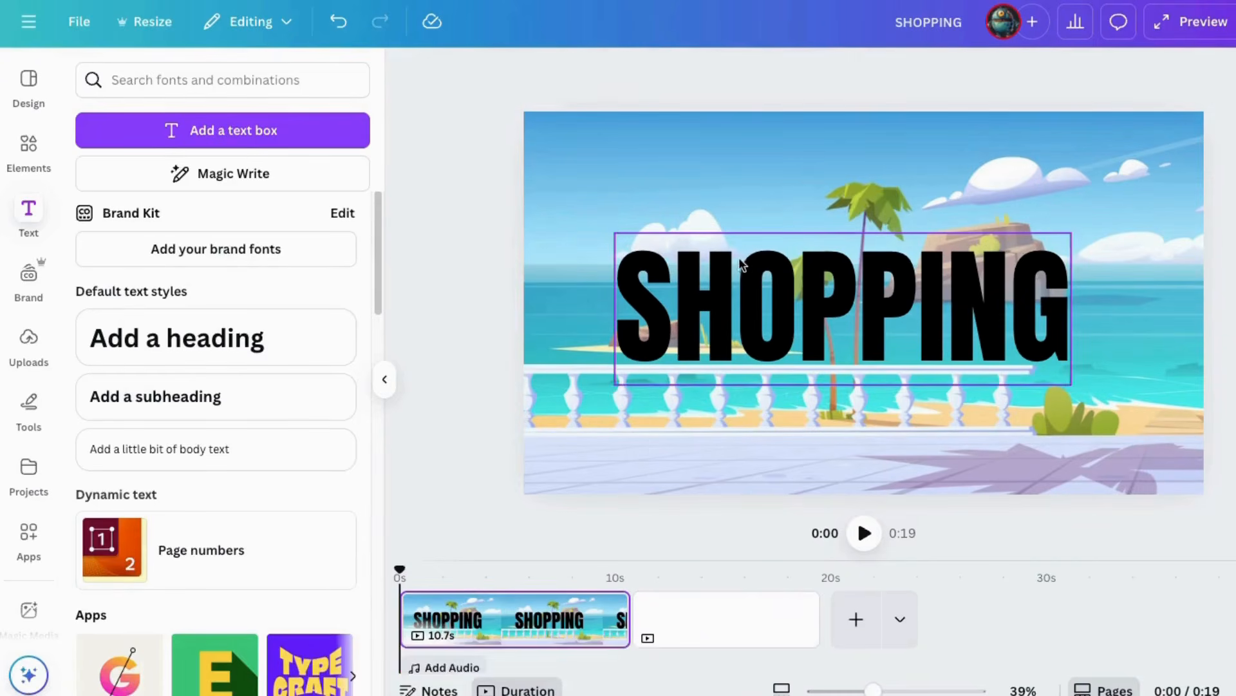
Enlarge the SHOPPING text to size 308 and center it over the sea and balustrade.
{"action": "left_click_drag", "start_coordinate": [746, 267], "coordinate": [760, 321]}
{"action": "left_click_drag", "start_coordinate": [633, 284], "coordinate": [567, 262]}
{"action": "left_click_drag", "start_coordinate": [805, 367], "coordinate": [838, 371]}
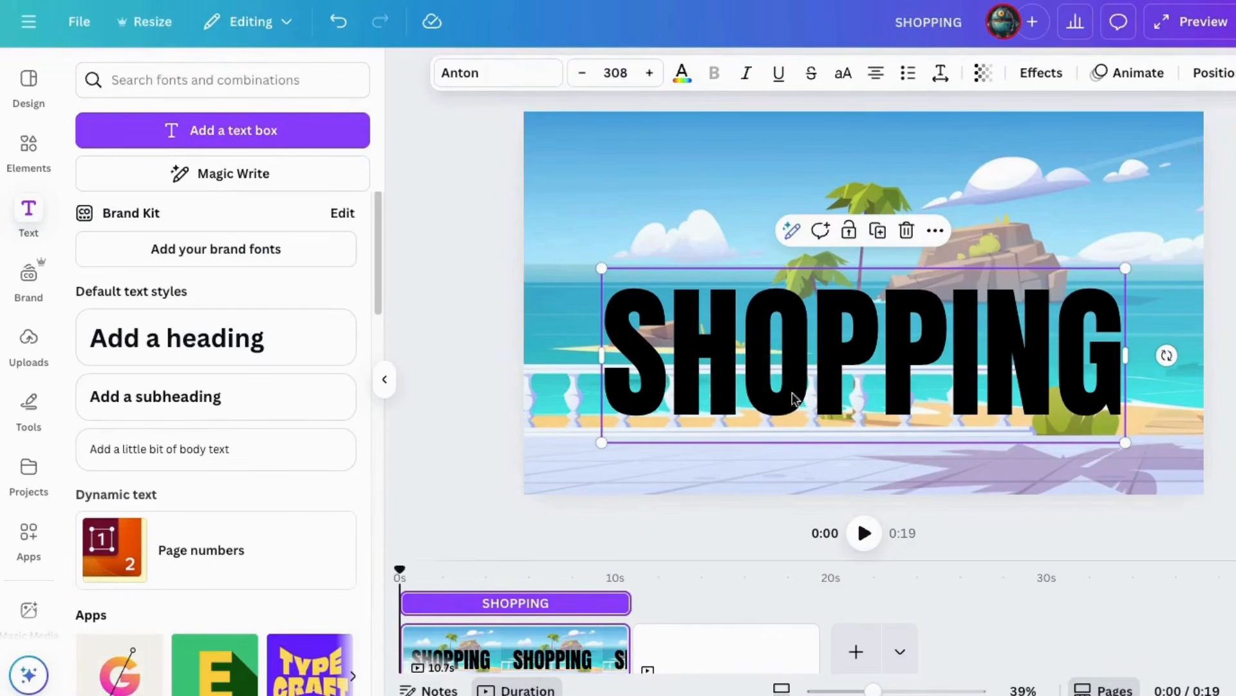
Duplicate the SHOPPING text and align the copy exactly on top of the original.
{"action": "right_click", "coordinate": [762, 351]}
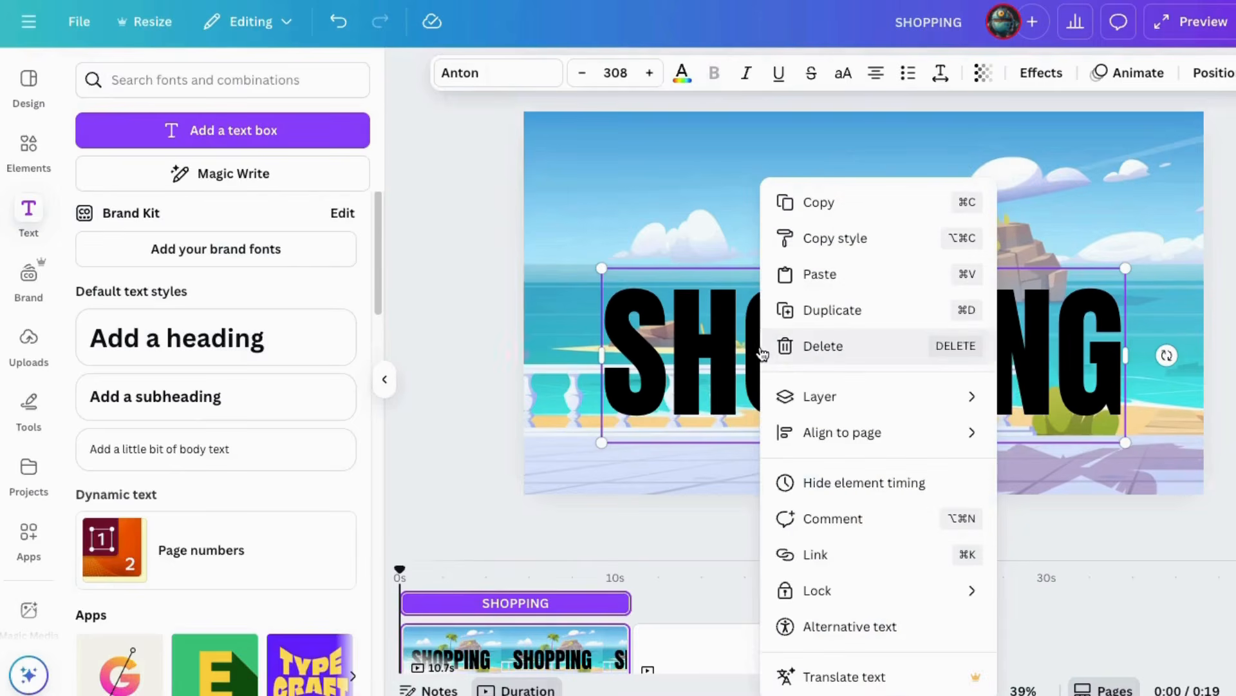
{"action": "left_click", "coordinate": [816, 312]}
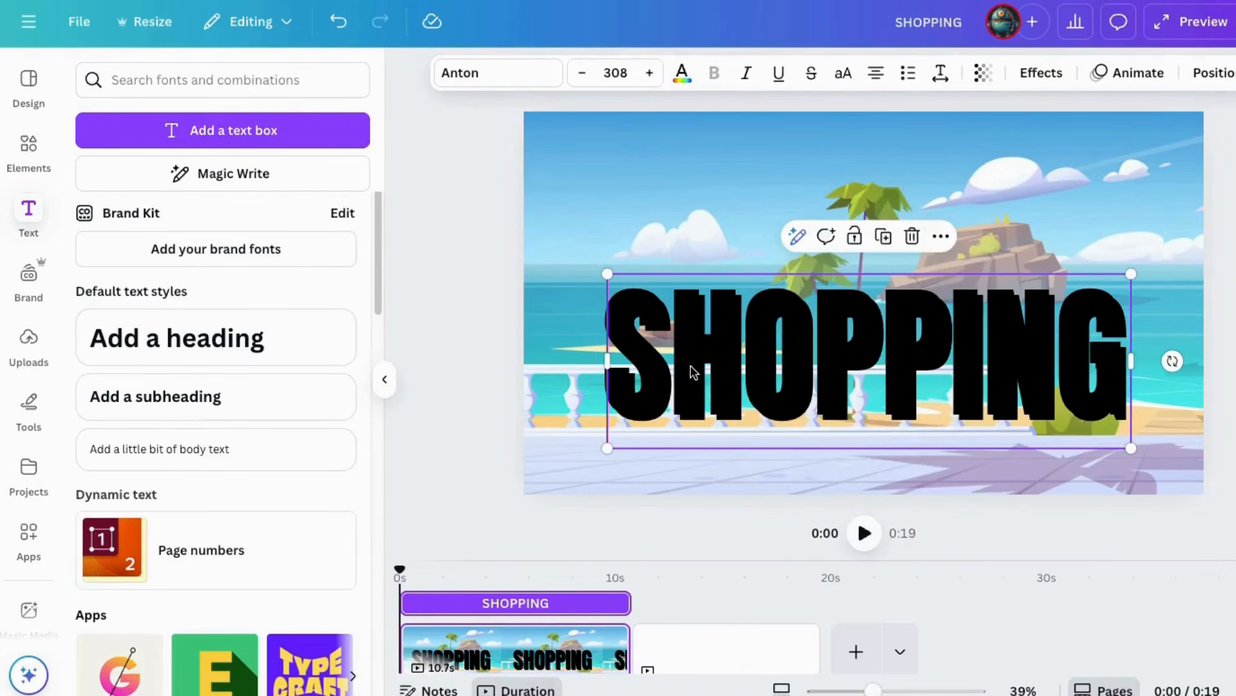
{"action": "mouse_move", "coordinate": [692, 372]}
{"action": "left_mouse_down"}
{"action": "mouse_move", "coordinate": [748, 348]}
{"action": "mouse_move", "coordinate": [686, 350]}
{"action": "left_mouse_up"}
{"action": "left_click_drag", "start_coordinate": [873, 690], "coordinate": [899, 691]}
{"action": "left_click_drag", "start_coordinate": [806, 400], "coordinate": [800, 425]}
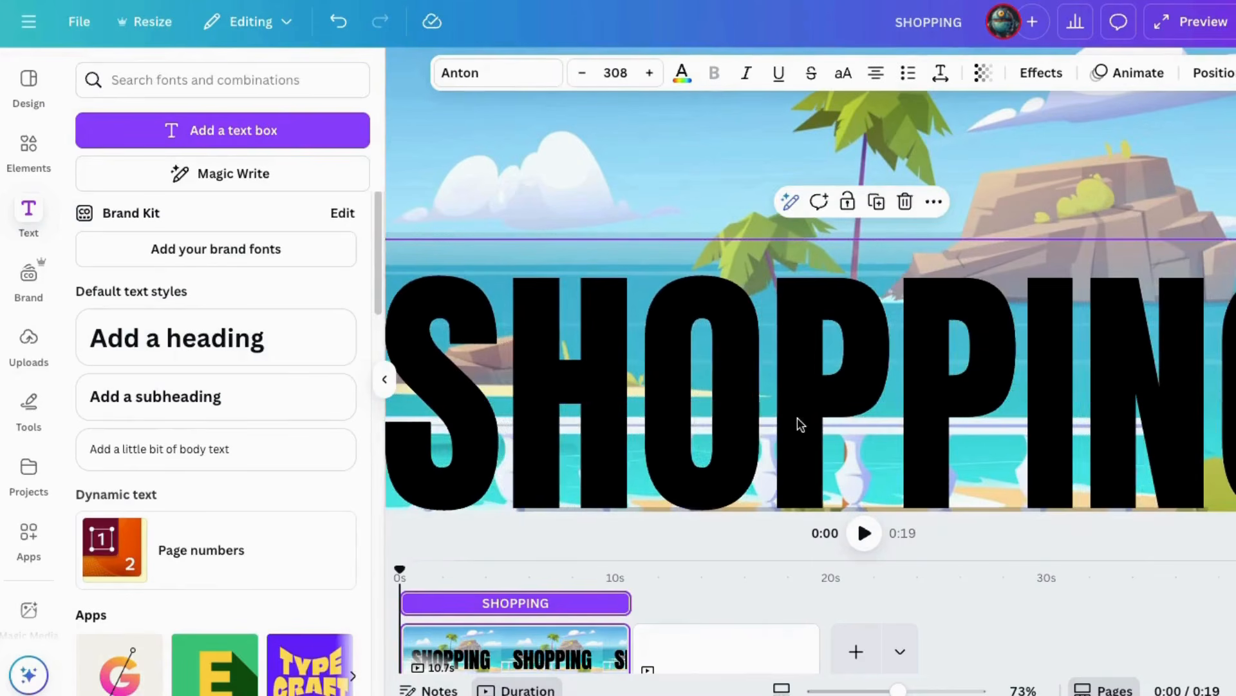
Apply the Hollow effect with thickness 50 to the duplicated SHOPPING text.
{"action": "left_click", "coordinate": [1040, 74]}
{"action": "left_click", "coordinate": [119, 310]}
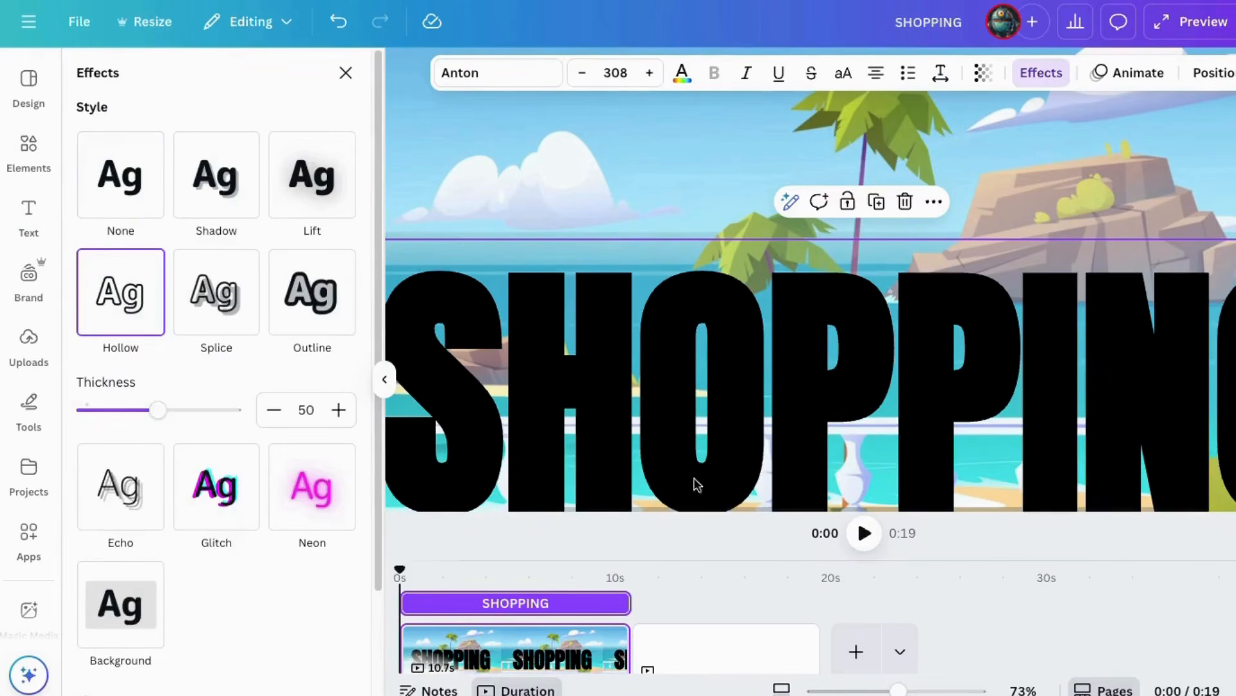
{"action": "left_click_drag", "start_coordinate": [903, 691], "coordinate": [877, 691]}
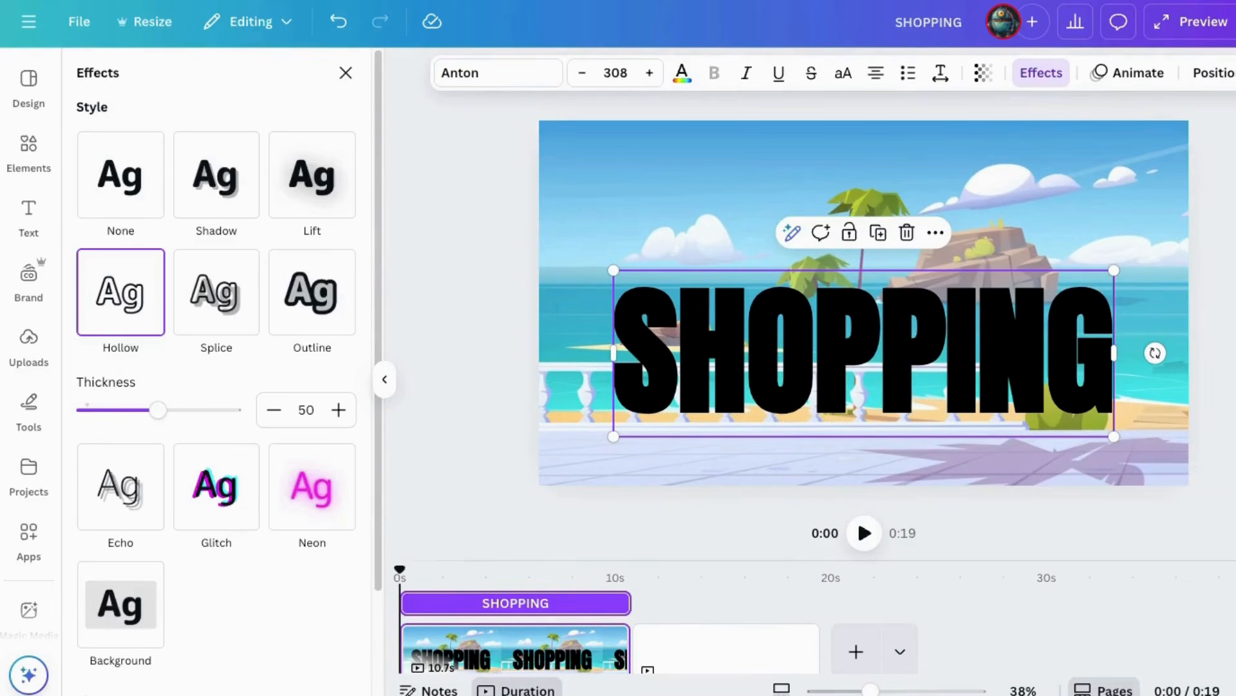
{"action": "left_click", "coordinate": [346, 73]}
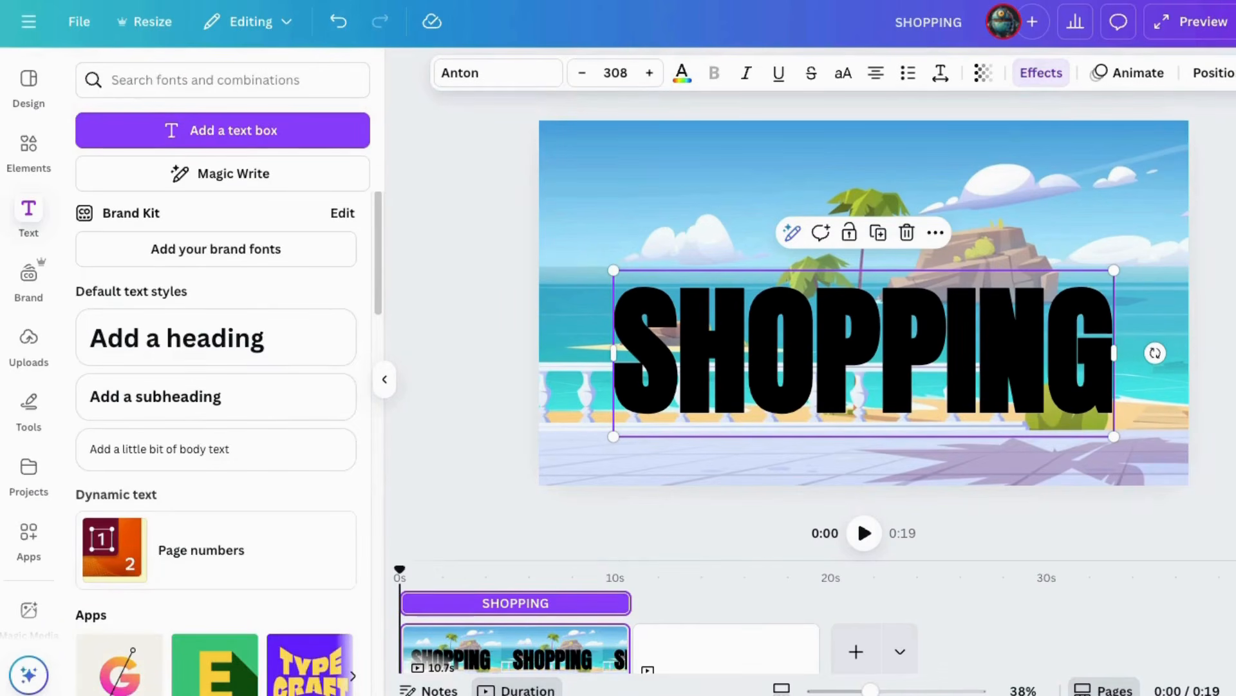
Move the shopping woman's layer between the hollow SHOPPING text and the solid SHOPPING text.
{"action": "left_click", "coordinate": [1194, 75]}
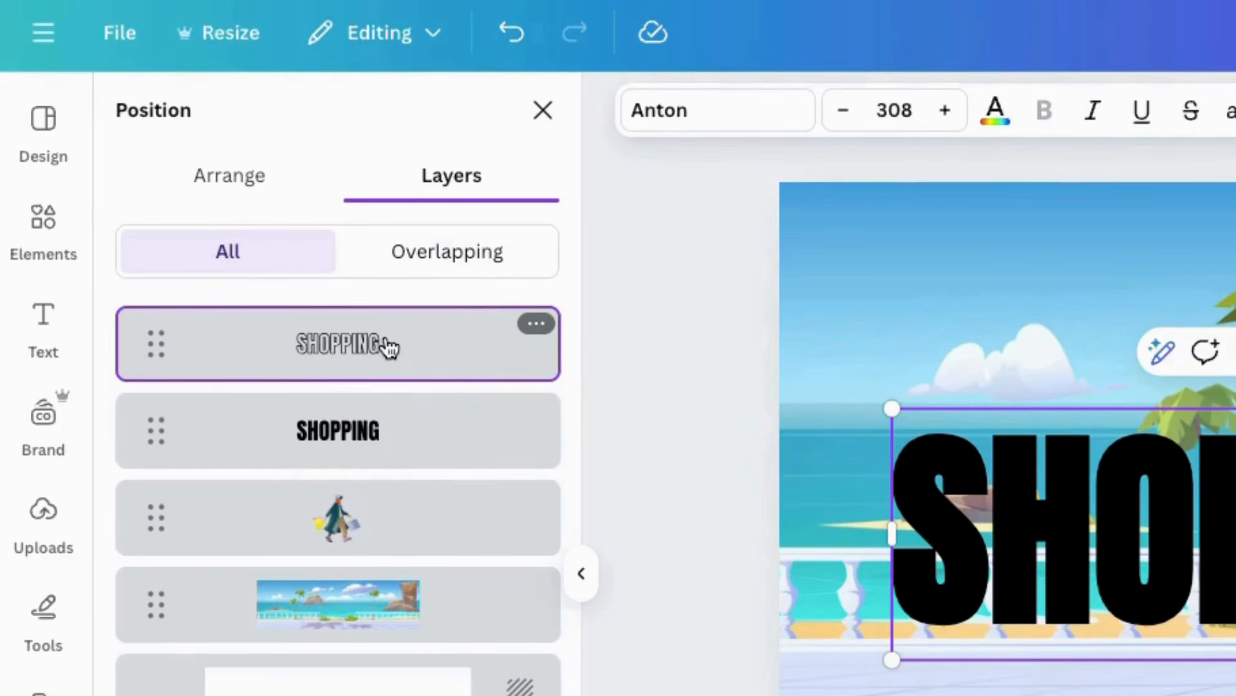
{"action": "left_click_drag", "start_coordinate": [339, 535], "coordinate": [331, 415]}
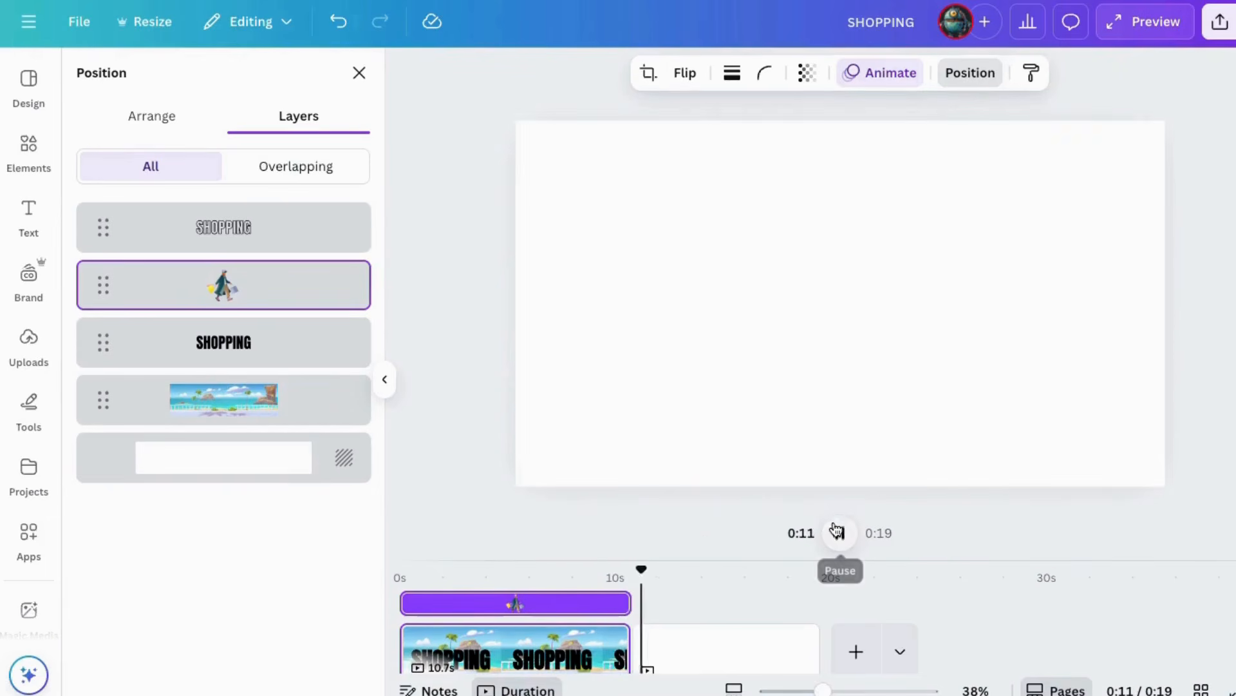
Play the page from its start to check how the woman walks between the text layers, and pause playback.
{"action": "left_click", "coordinate": [839, 533]}
{"action": "left_click_drag", "start_coordinate": [650, 569], "coordinate": [399, 569]}
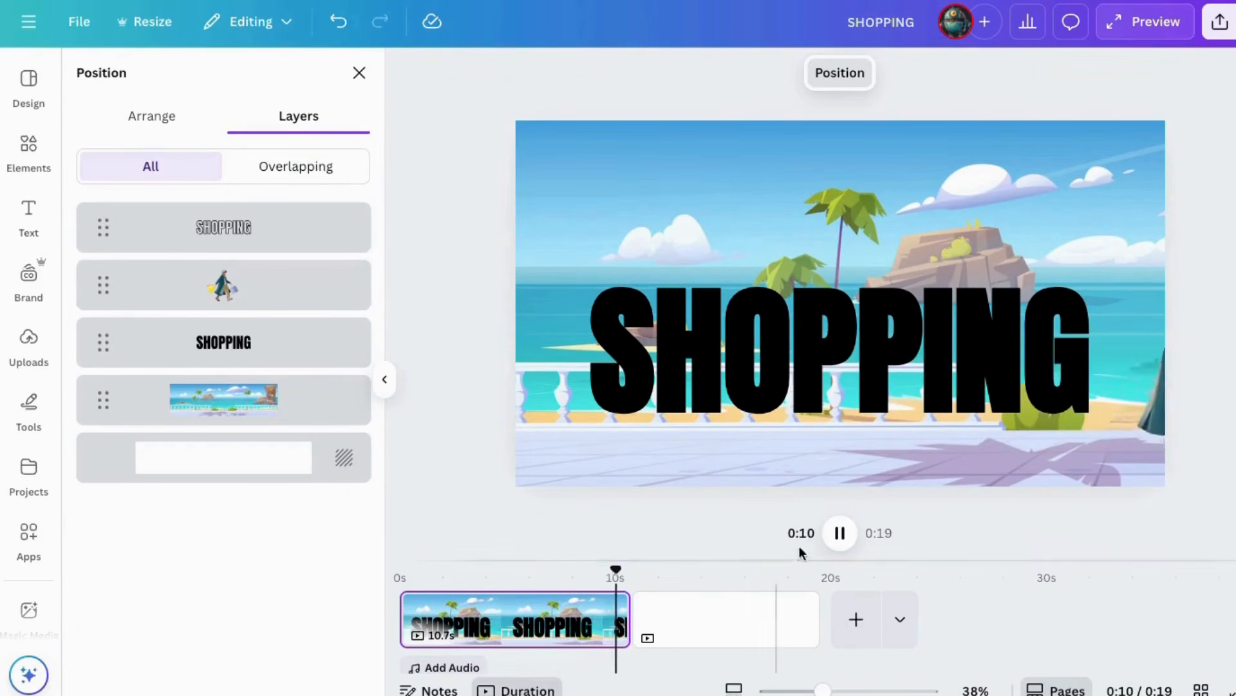
{"action": "left_click", "coordinate": [840, 534]}
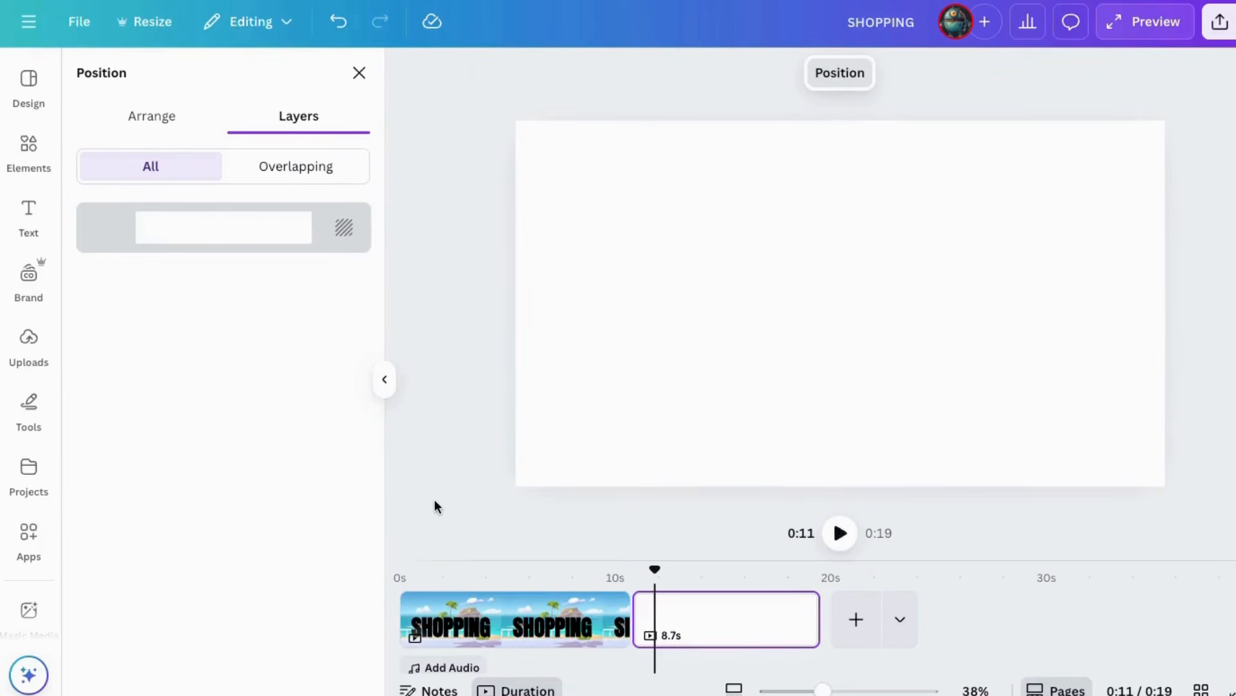